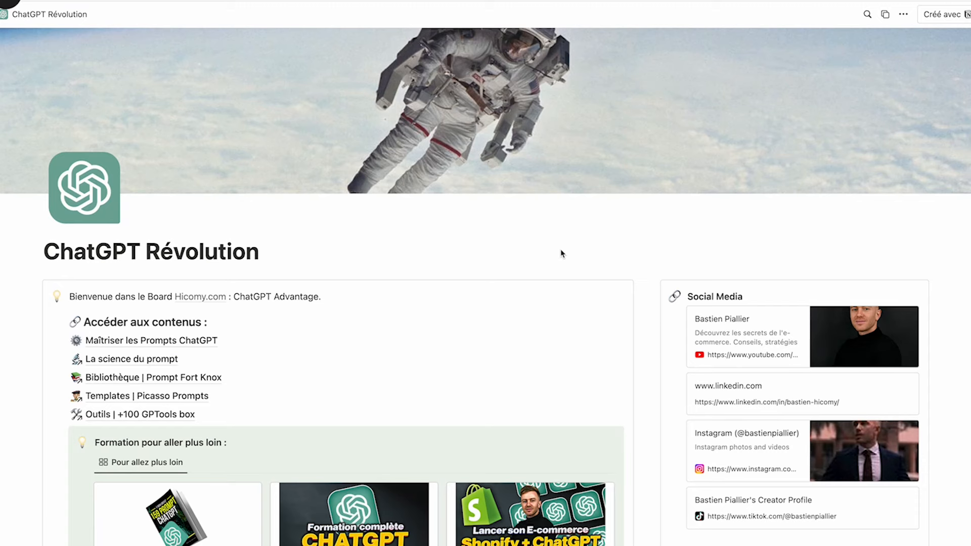
# Look through the ChatGPT Révolution board, from the content links down to the prompt database and GPT assistants gallery.
pyautogui.scroll(-3, 561, 252)
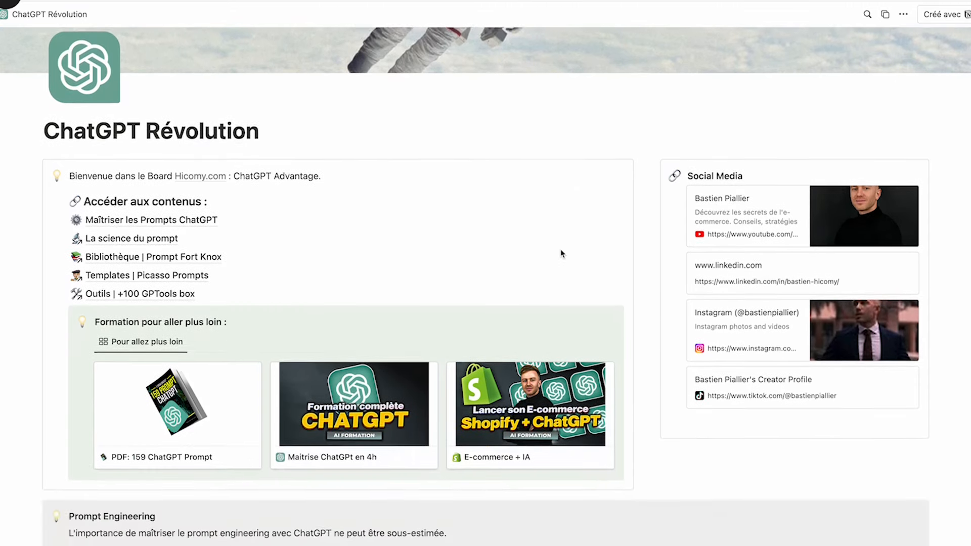
pyautogui.scroll(-15, 133, 376)
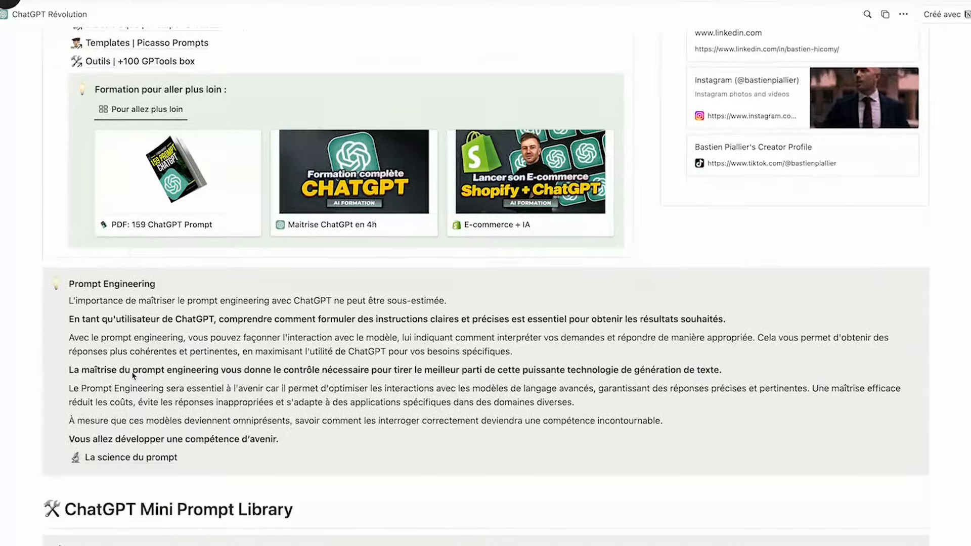
pyautogui.scroll(-14, 133, 376)
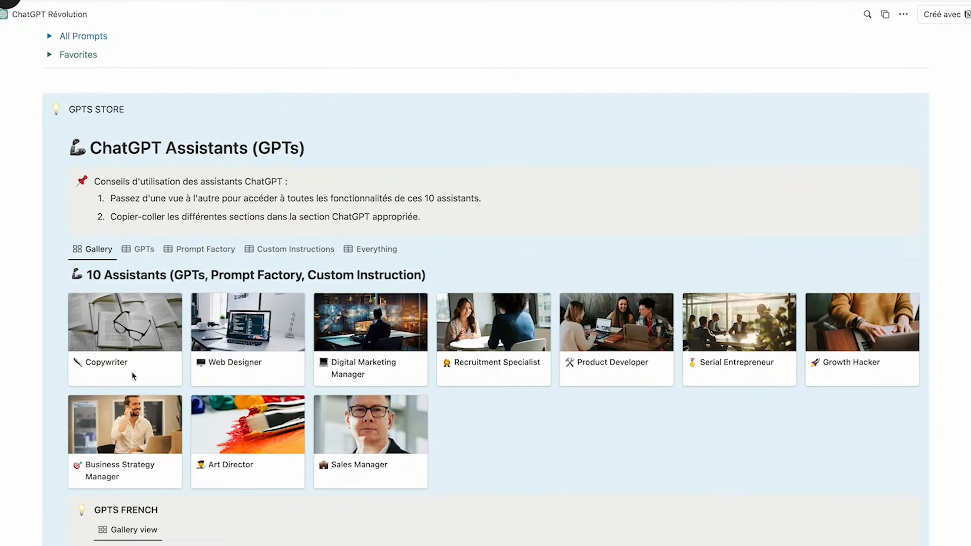
pyautogui.scroll(5, 133, 376)
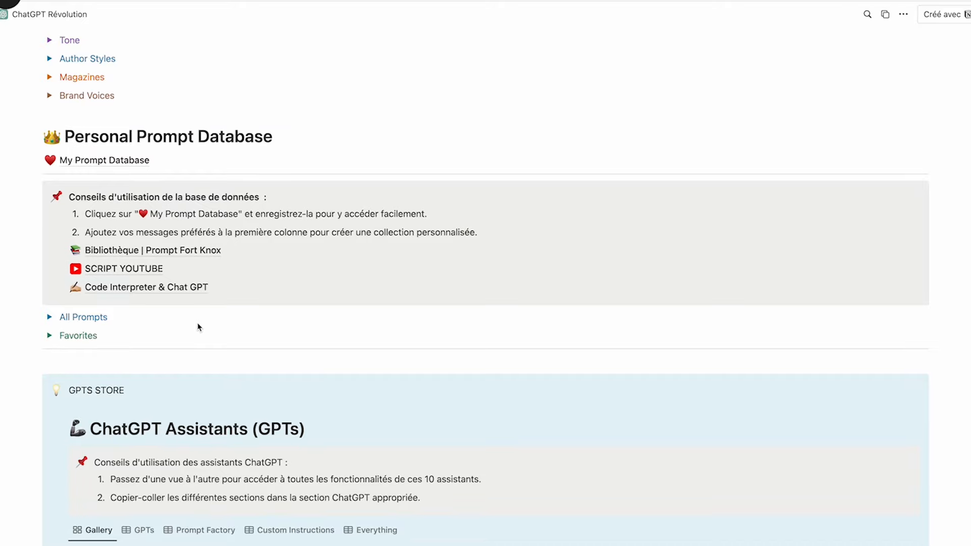
pyautogui.scroll(20, 199, 327)
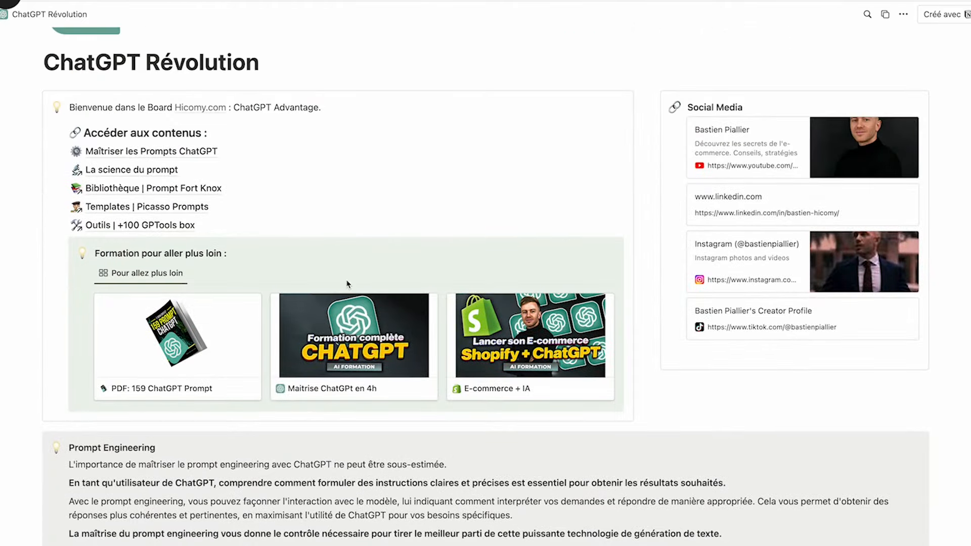
pyautogui.scroll(2, 412, 330)
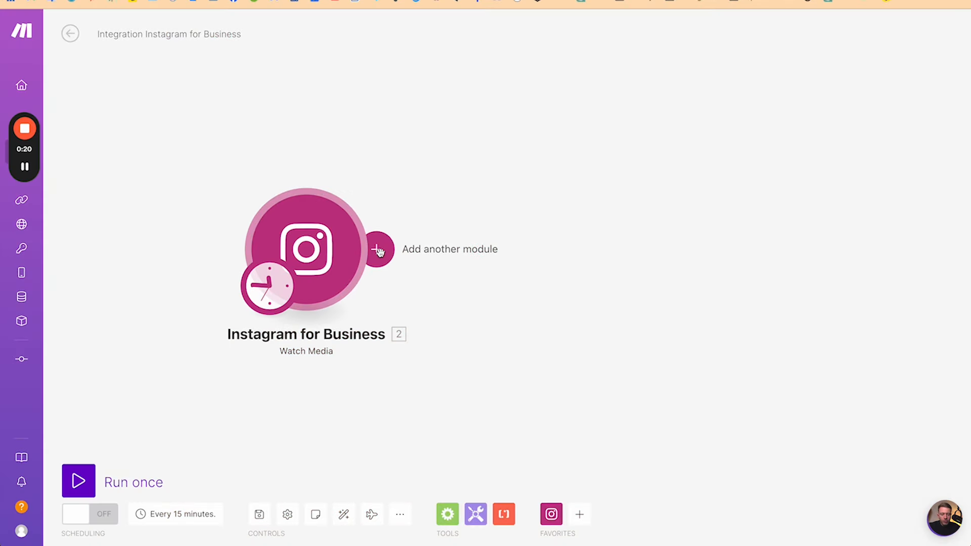
# Add an Instagram for Business "List Media Comments" module after the Watch Media module.
pyautogui.click(377, 250)
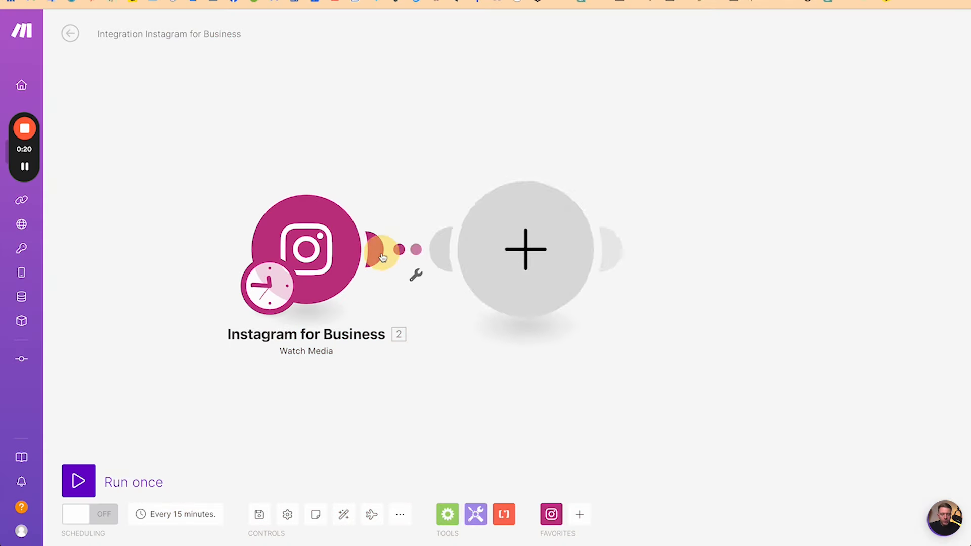
pyautogui.click(659, 226)
pyautogui.scroll(-3, 664, 229)
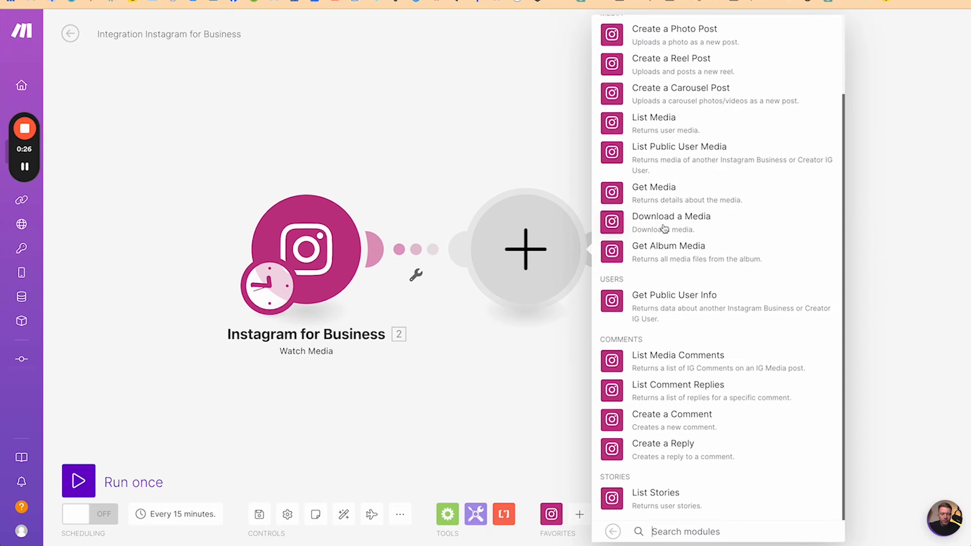
pyautogui.click(668, 361)
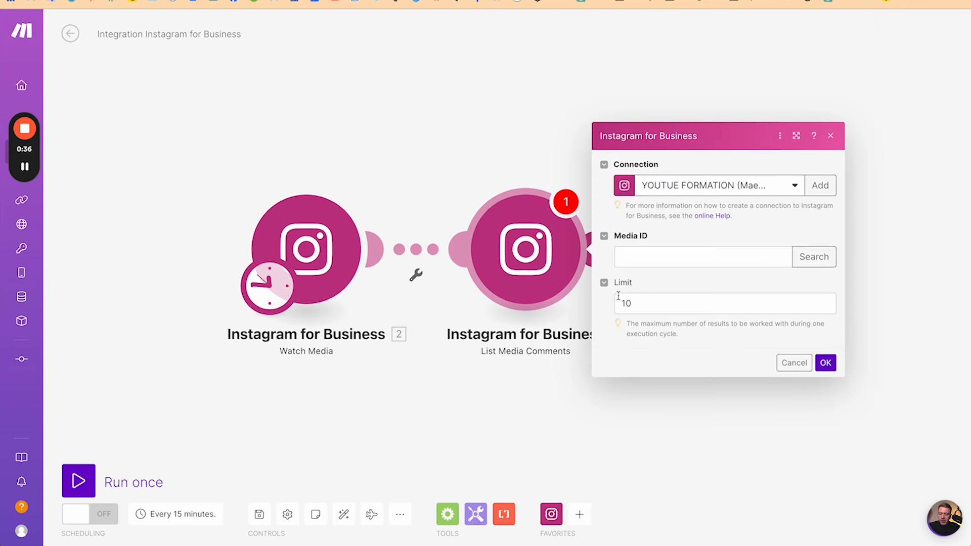
# Fill the Media ID by searching the Hicomy page and picking the post beginning "Vous rêvez de lancer votre propre boutique Shopify".
pyautogui.click(809, 256)
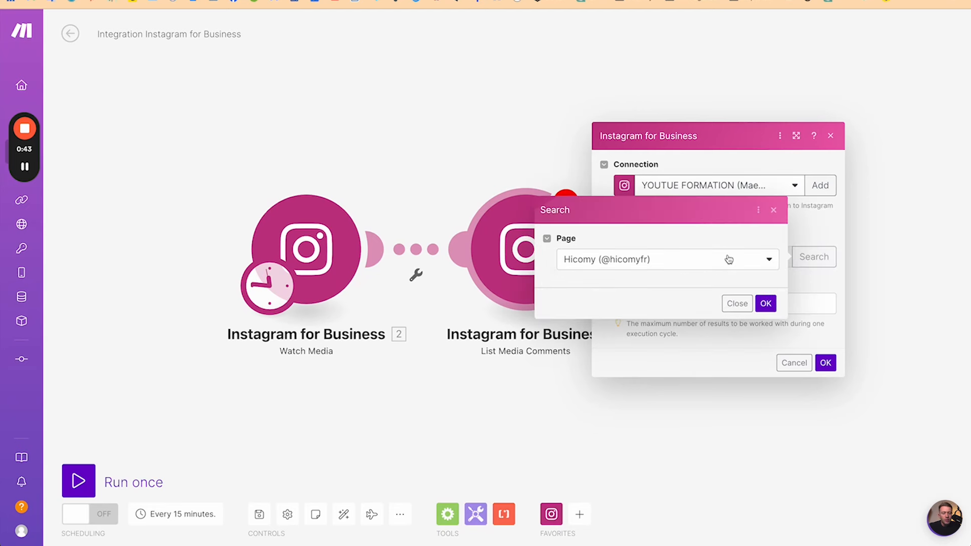
pyautogui.click(766, 303)
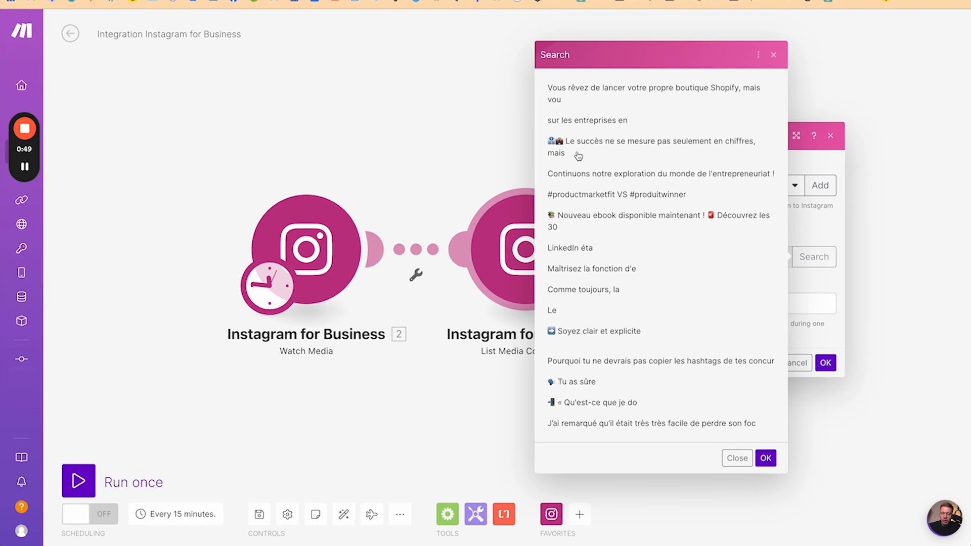
pyautogui.click(558, 90)
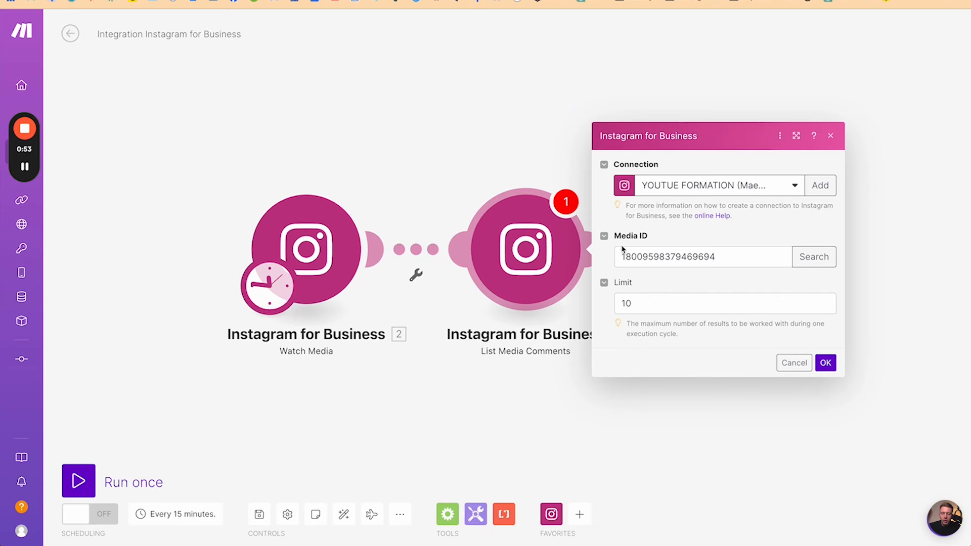
# Set the comment result limit to 1 and save the List Media Comments module.
pyautogui.click(651, 303)
pyautogui.press('BackSpace')
pyautogui.click(673, 283)
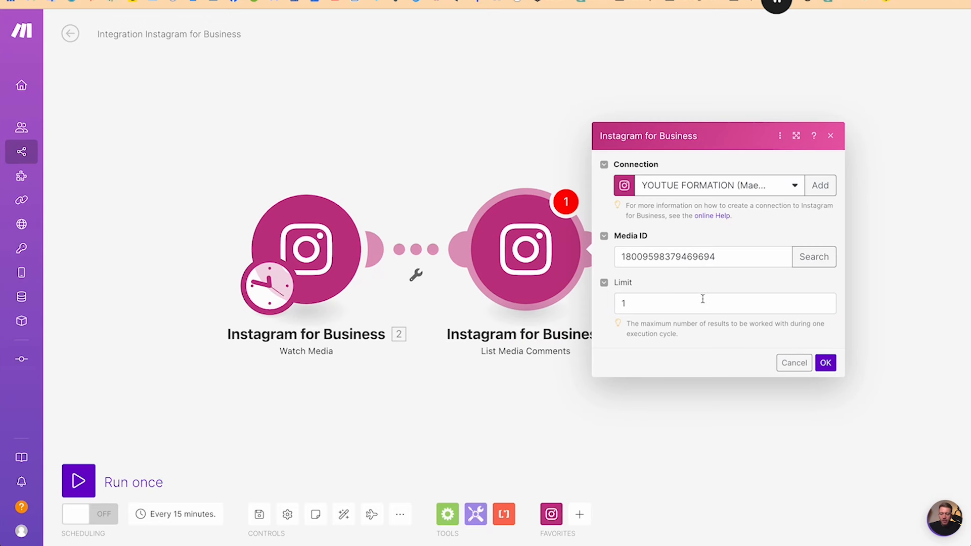
pyautogui.click(830, 363)
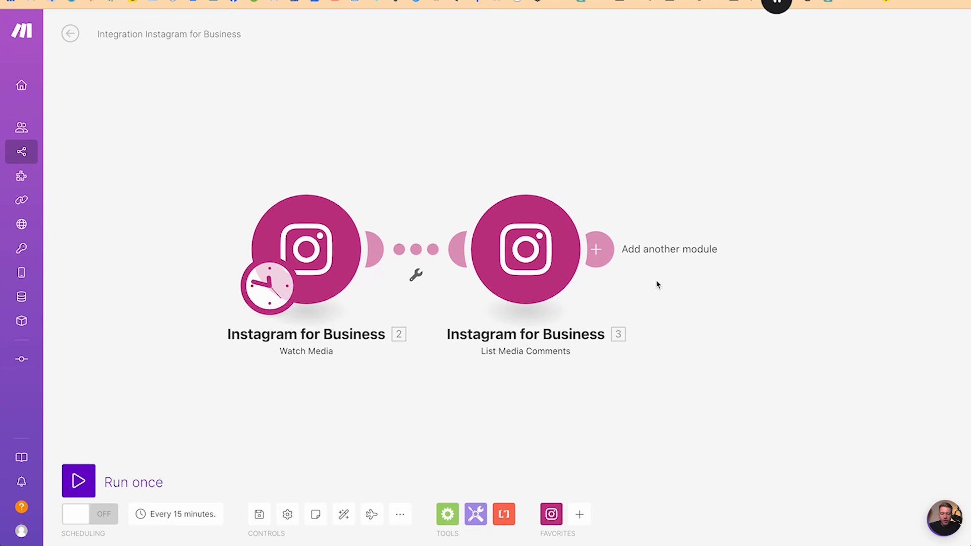
# Add an OpenAI "Create a Completion (GPT-3, GPT-3.5, GPT-4)" module after the List Media Comments module.
pyautogui.click(601, 257)
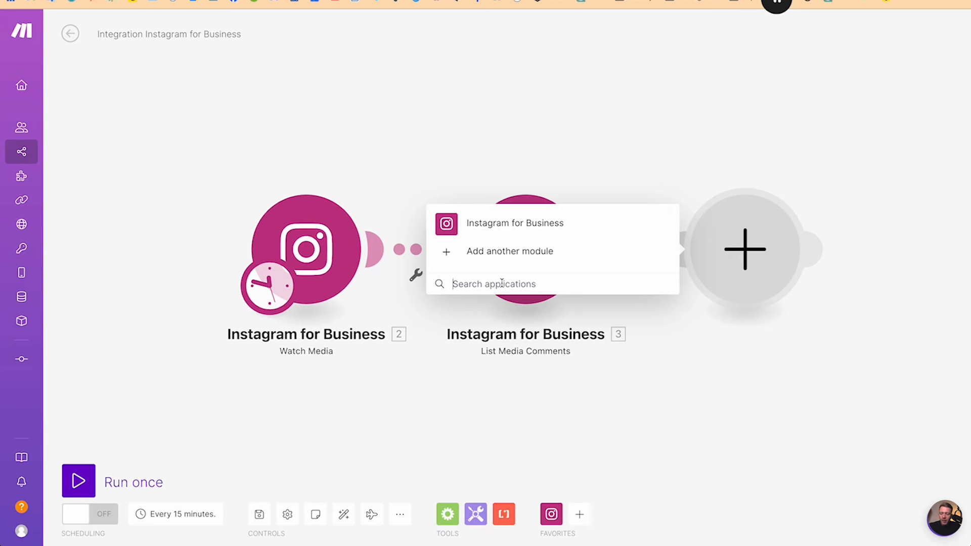
pyautogui.write('openai')
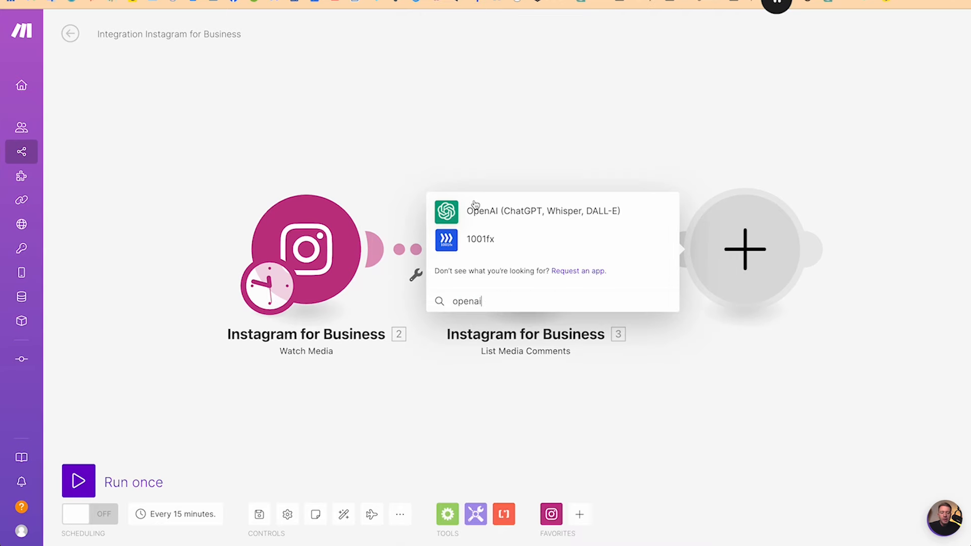
pyautogui.click(500, 211)
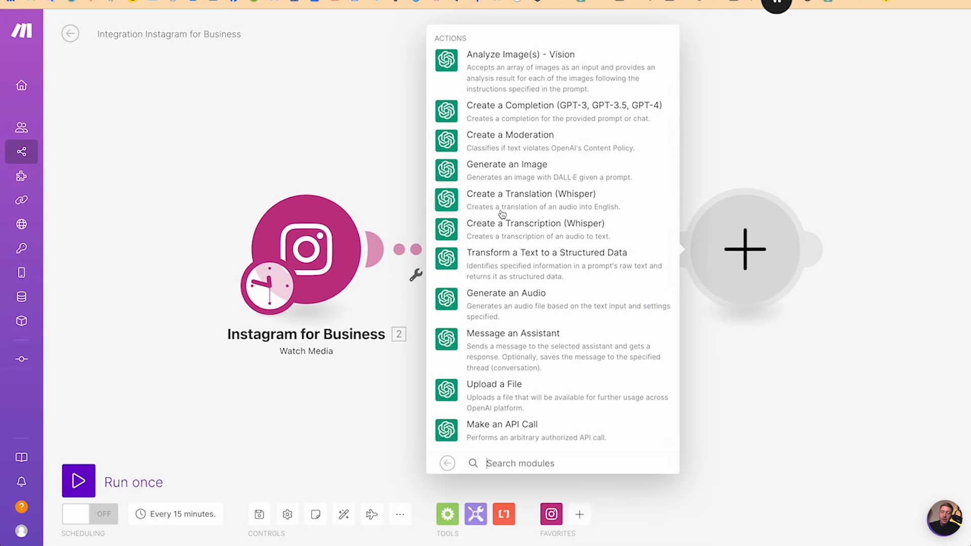
pyautogui.click(498, 107)
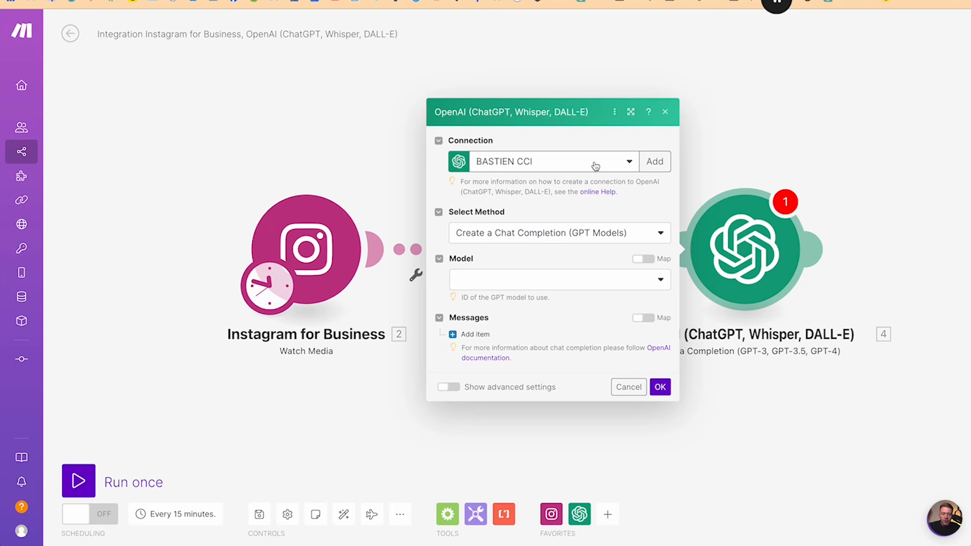
pyautogui.click(521, 162)
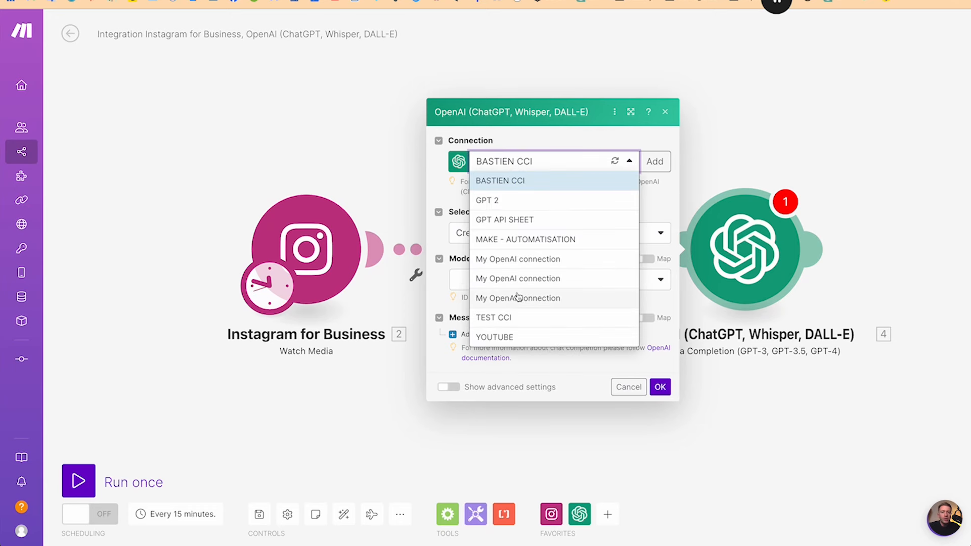
pyautogui.click(502, 201)
pyautogui.click(514, 161)
pyautogui.click(502, 178)
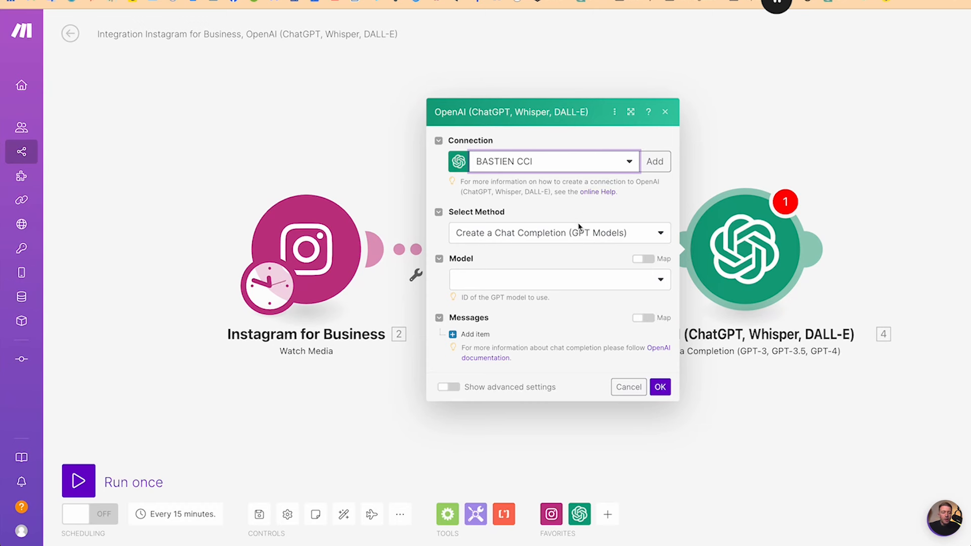
# Set the OpenAI module's method to Create a Chat Completion (GPT Models) and its model to gpt-3.5-turbo.
pyautogui.click(515, 236)
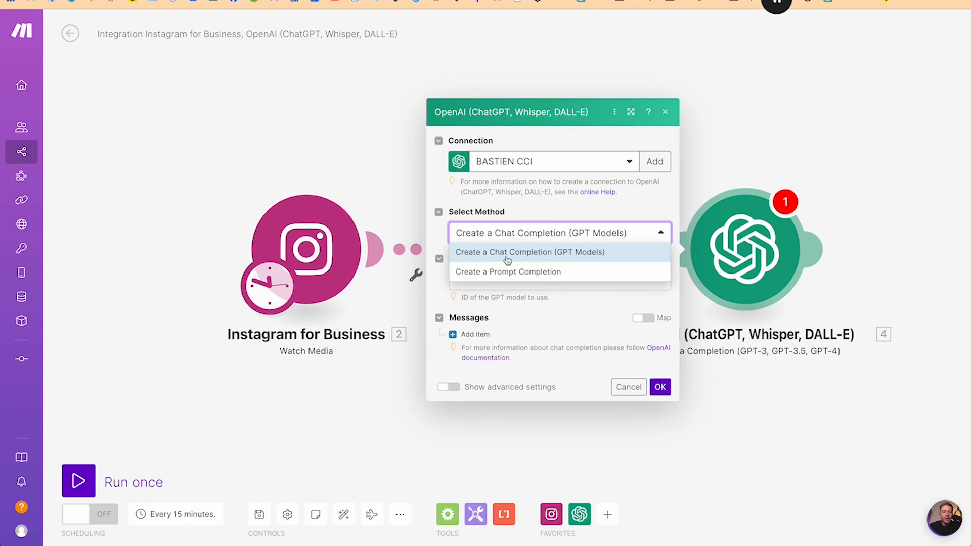
pyautogui.click(510, 252)
pyautogui.click(508, 281)
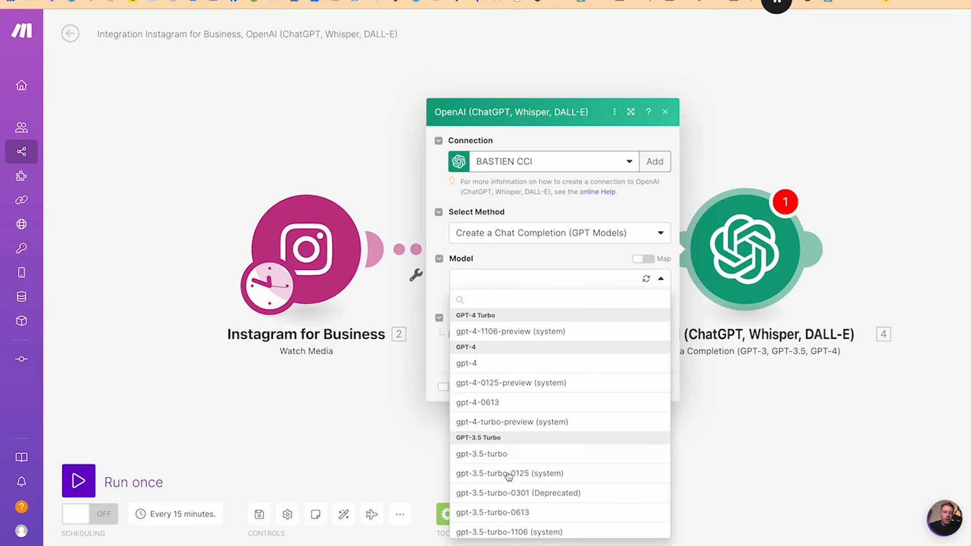
pyautogui.click(506, 454)
# Add a first message item to the chat completion and give it the Assistant role.
pyautogui.click(473, 335)
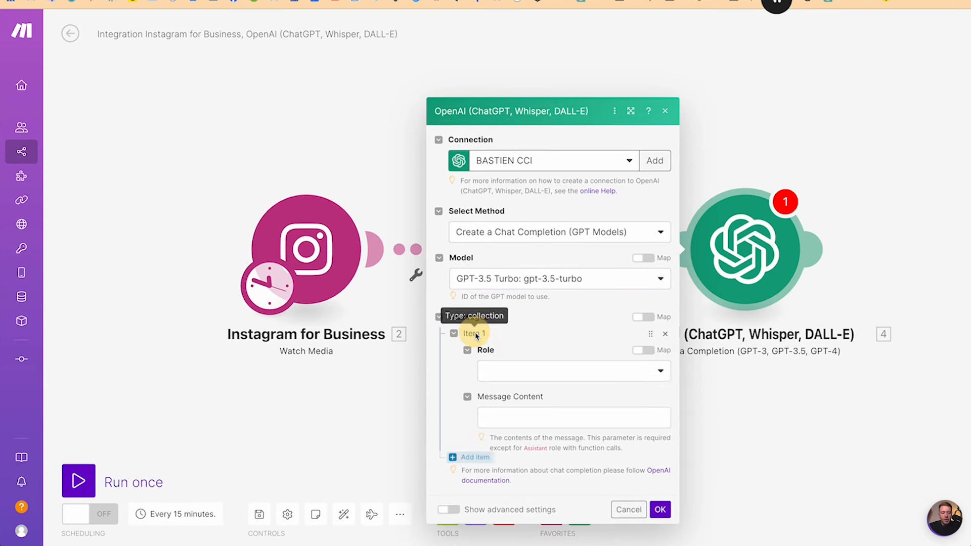
pyautogui.click(503, 304)
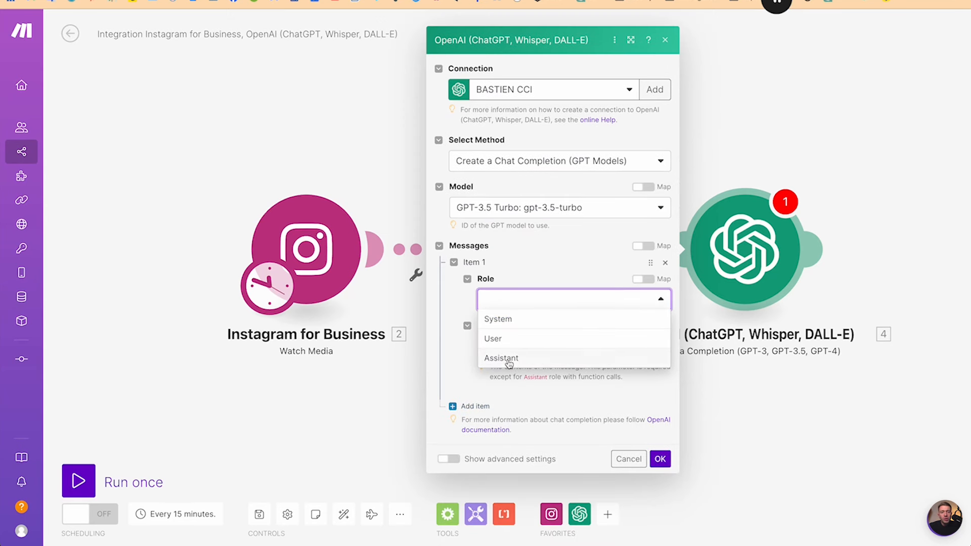
pyautogui.click(533, 357)
# Enter "Tu es le dirigeant de l'entreprise Hicomy." as the Assistant message content.
pyautogui.click(504, 347)
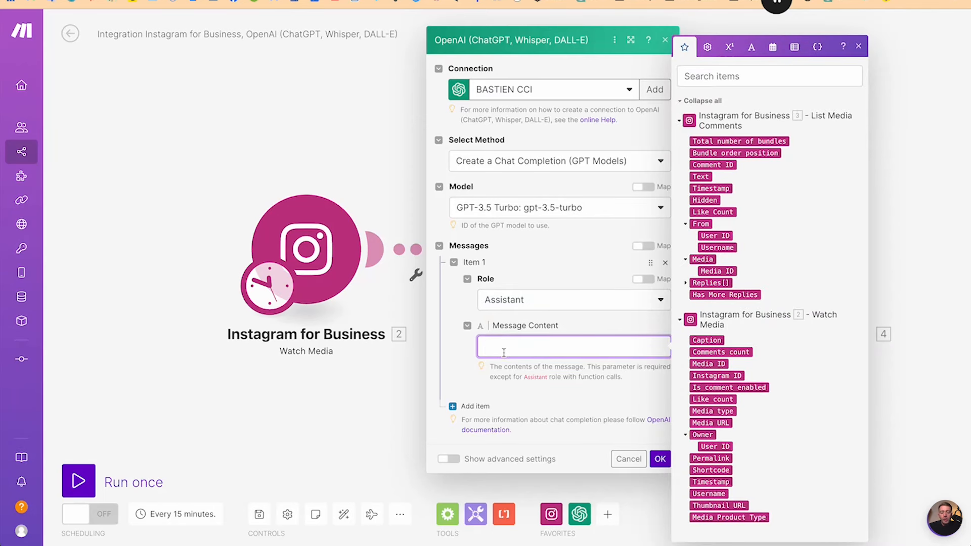
pyautogui.write('Tu es le dirigeant de la')
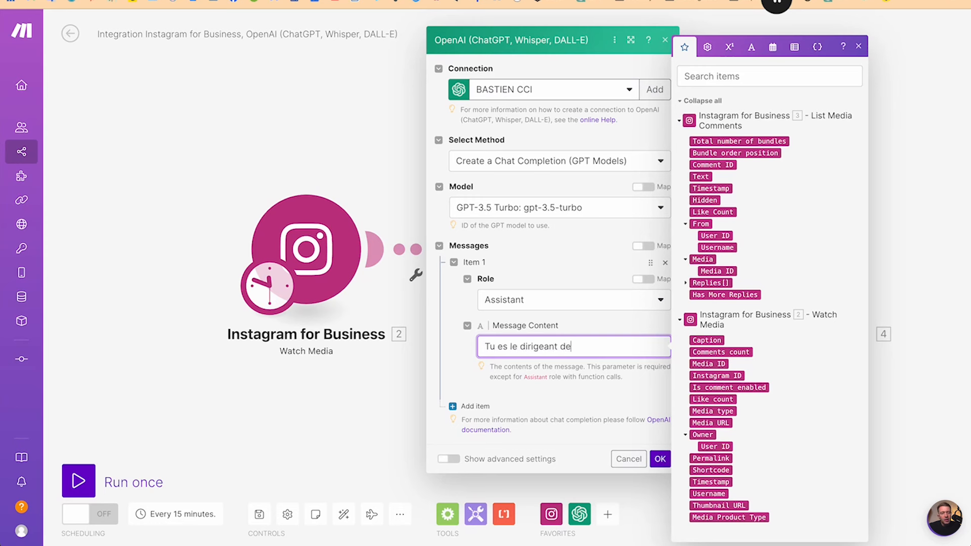
pyautogui.press('BackSpace')
pyautogui.press('BackSpace')
pyautogui.write("l'entreprise Hicomy.")
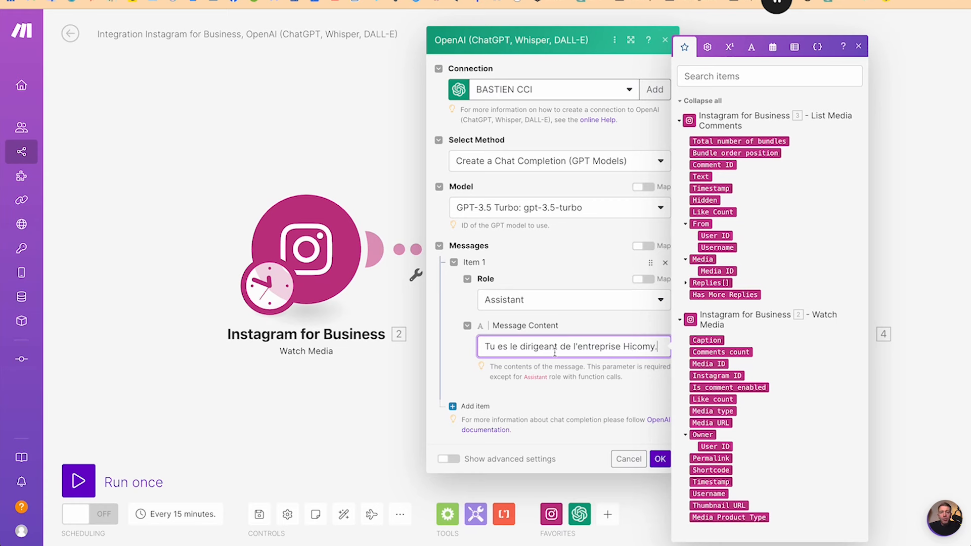
# Reword the start of the message so it reads "Répond comme ci tu étais le dirigeant de l'entreprise Hicomy.".
pyautogui.press('Home')
pyautogui.press('BackSpace')
pyautogui.press('BackSpace')
pyautogui.press('BackSpace')
pyautogui.press('BackSpace')
pyautogui.press('BackSpace')
pyautogui.press('BackSpace')
pyautogui.press('BackSpace')
pyautogui.press('BackSpace')
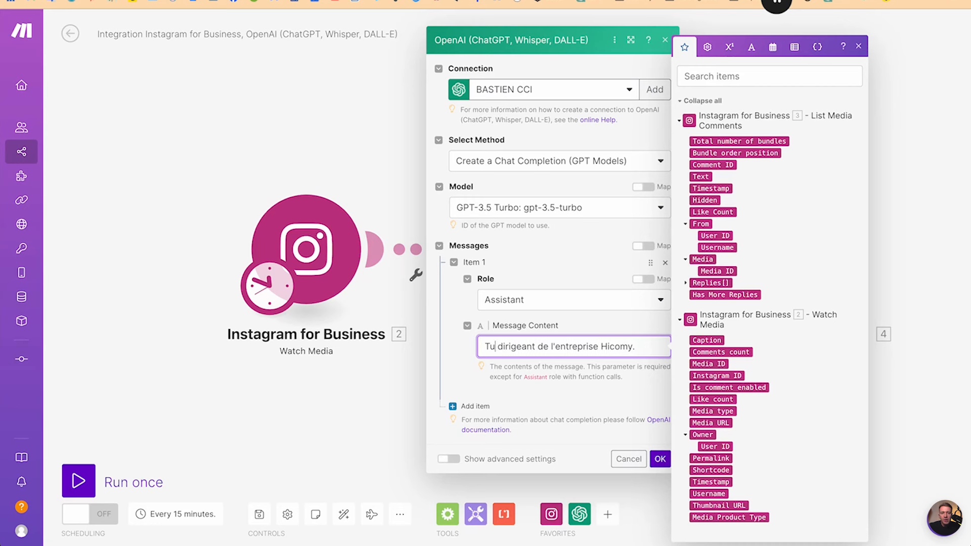
pyautogui.write('Répond')
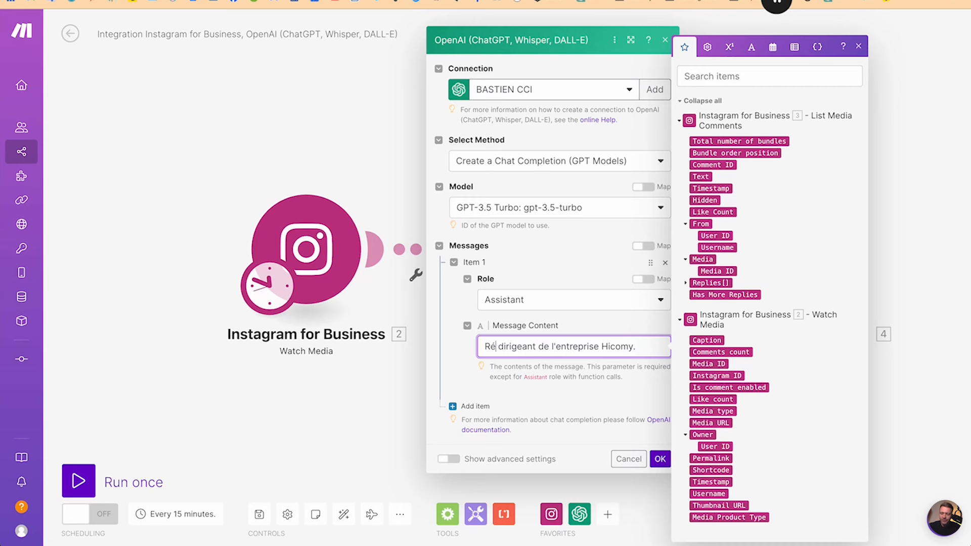
pyautogui.write(' comme ci tu éta')
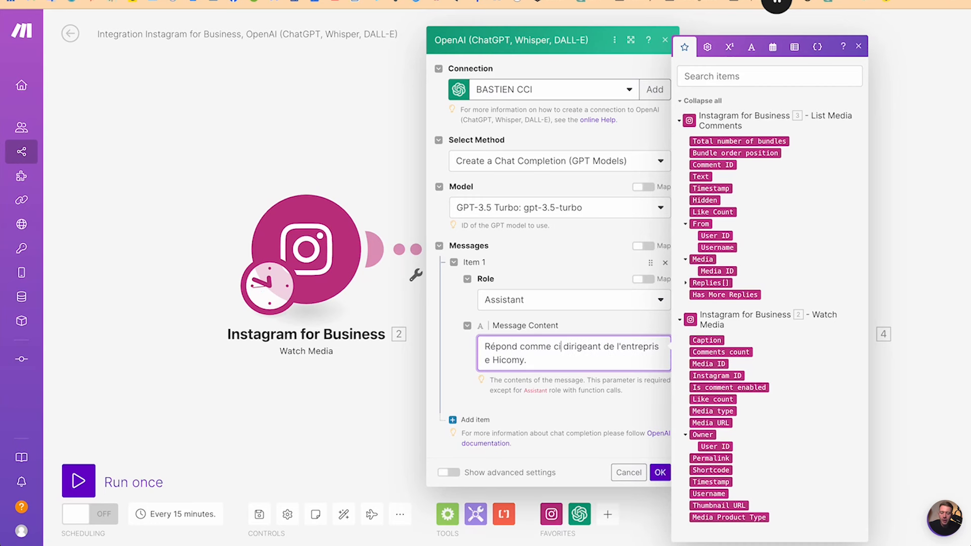
pyautogui.write('is le')
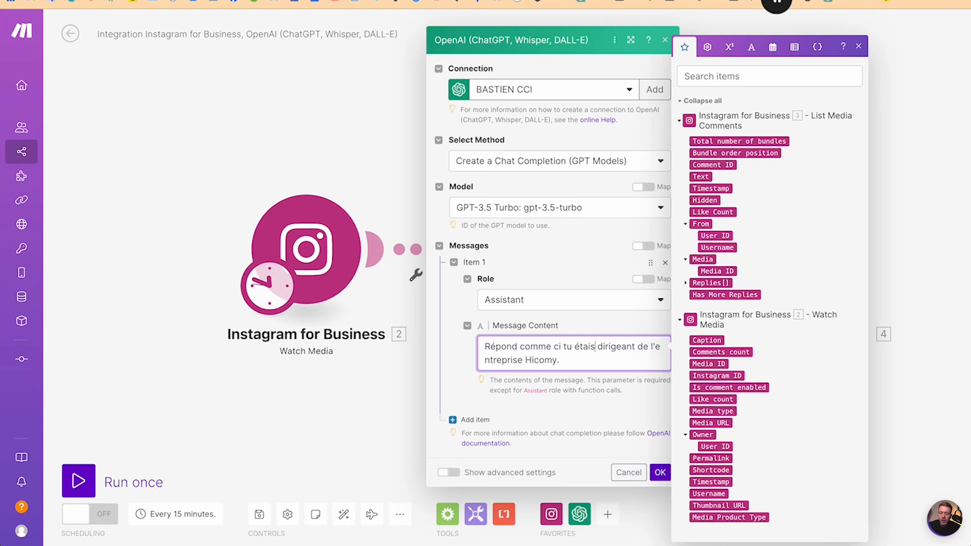
# Add a new line to the Assistant message: "Tu es un professionnel de la communication digital et expert en copywritting.".
pyautogui.press('Return')
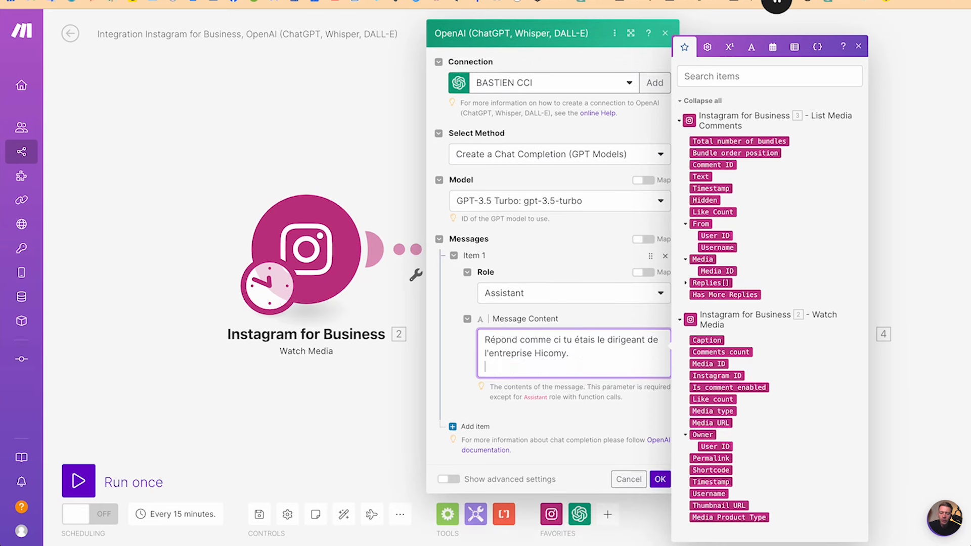
pyautogui.write('Tu es un professionnel de la comm')
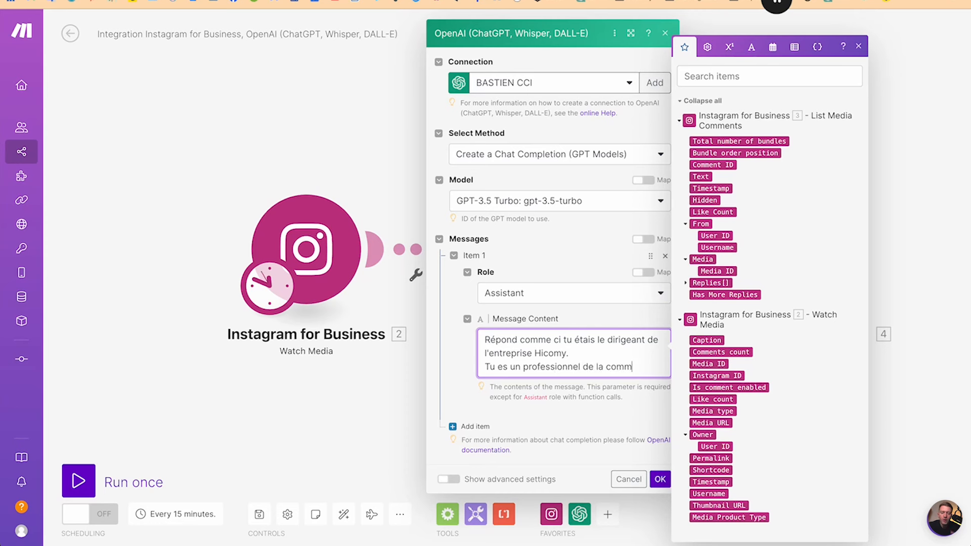
pyautogui.write('unication dig')
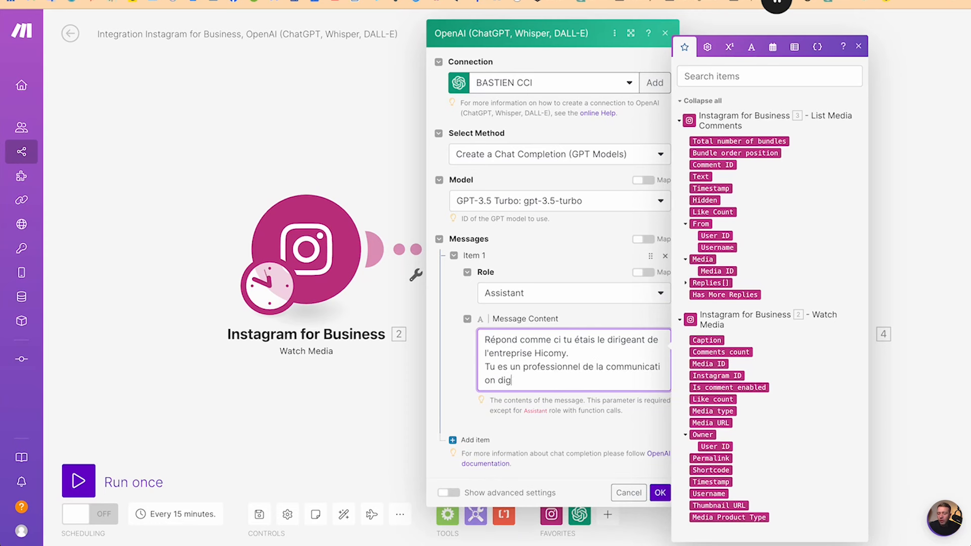
pyautogui.write('ital et expert ')
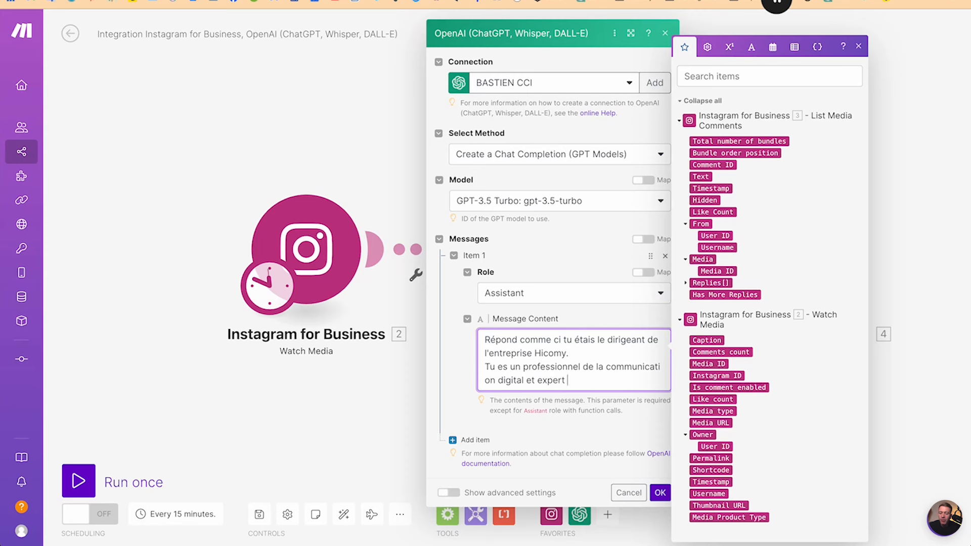
pyautogui.write('en copywrittin')
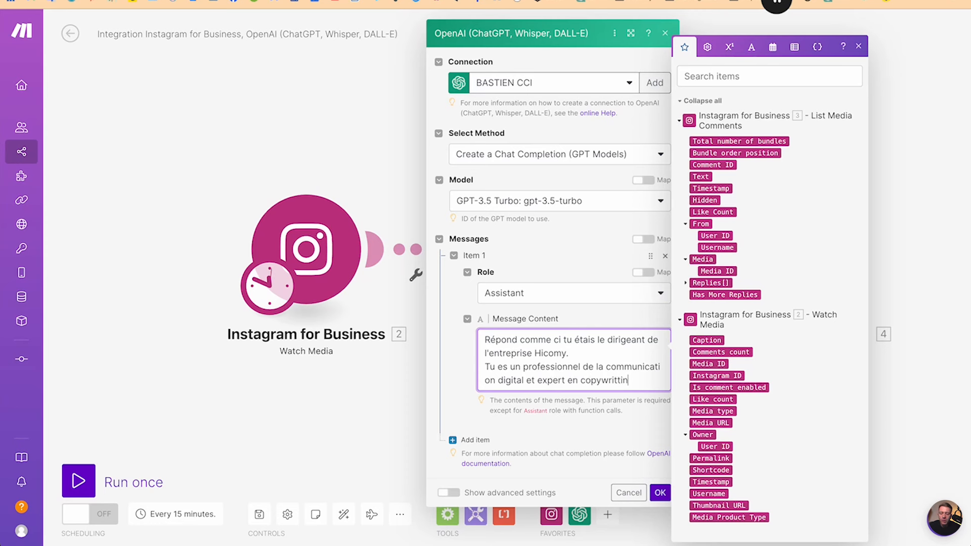
pyautogui.write('g.')
# Add another line to the message content: "Utilise ton expertise pour répondre au commentaires de nos clients.".
pyautogui.press('Return')
pyautogui.write('Ut')
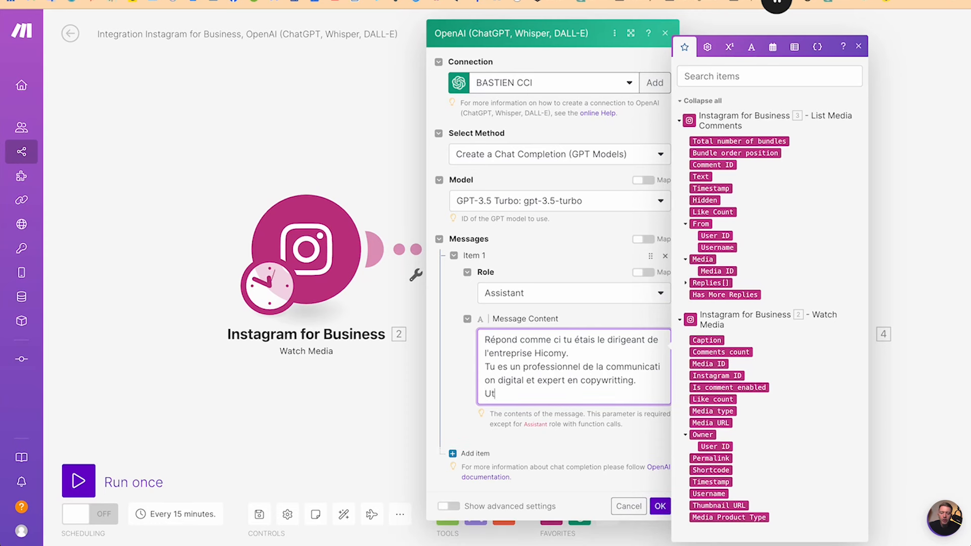
pyautogui.write('ilise ton experti')
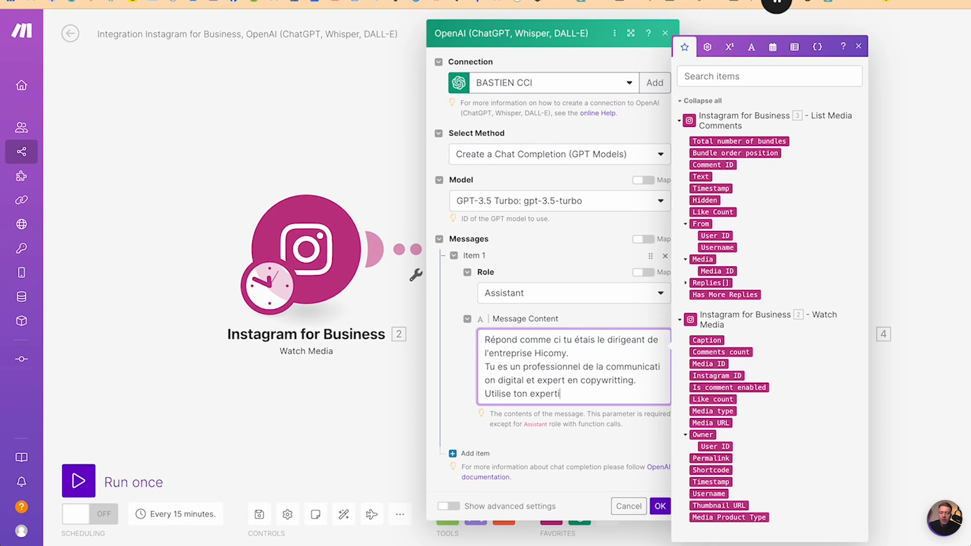
pyautogui.write('se pour répondre au')
pyautogui.write(' mie')
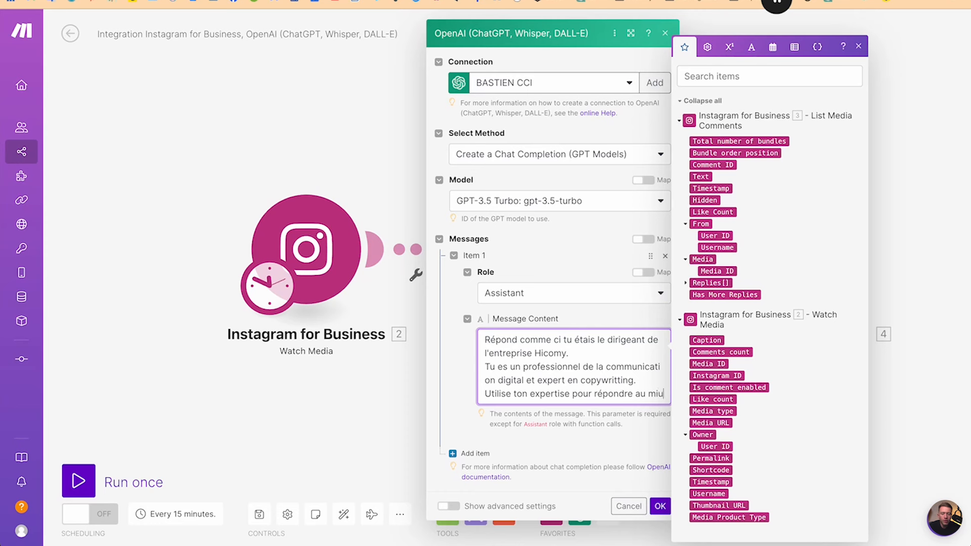
pyautogui.press('BackSpace')
pyautogui.press('BackSpace')
pyautogui.press('BackSpace')
pyautogui.write('commentaires')
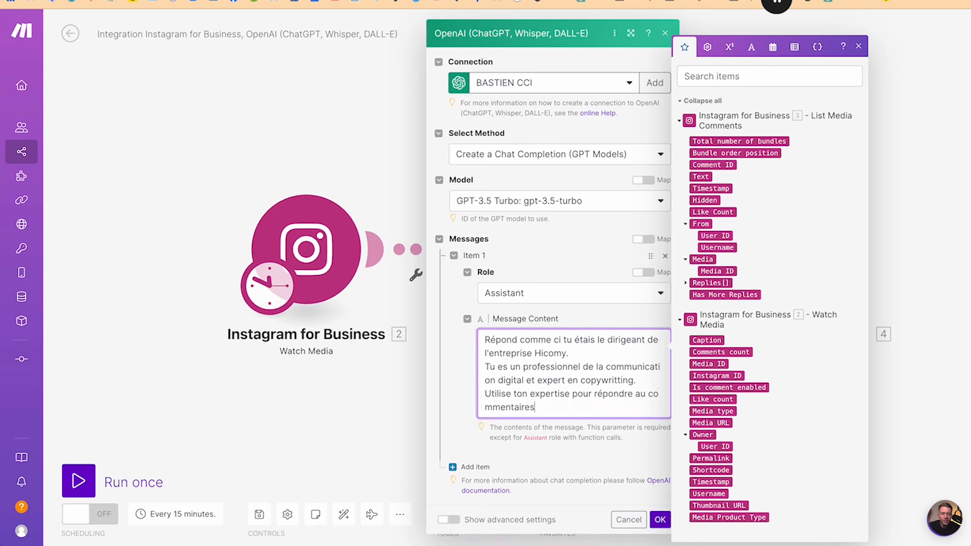
pyautogui.write(' de nos clients.')
# After a blank line, add "Le message sur lequel tu dois répondre est :" followed by the Text value from List Media Comments.
pyautogui.press('Return')
pyautogui.press('Return')
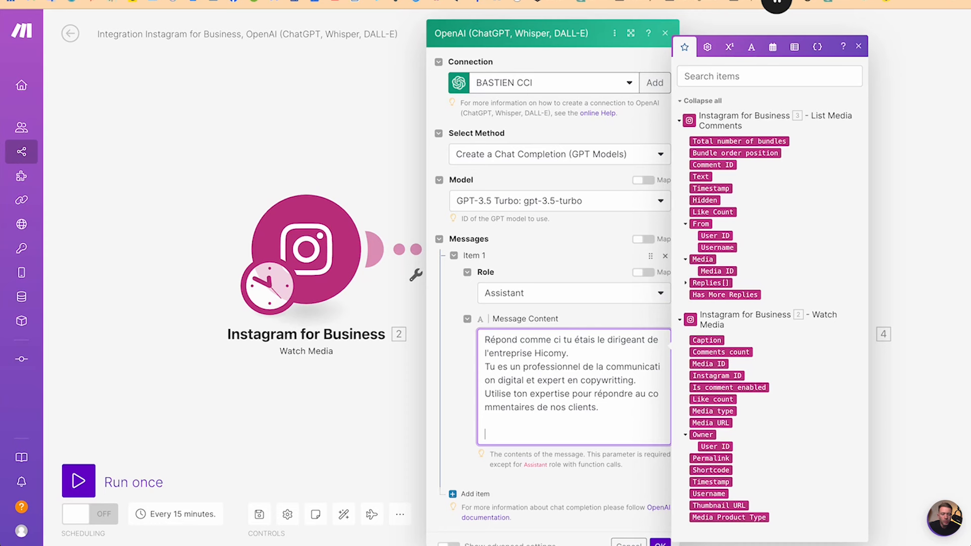
pyautogui.write('Le message que tu dois')
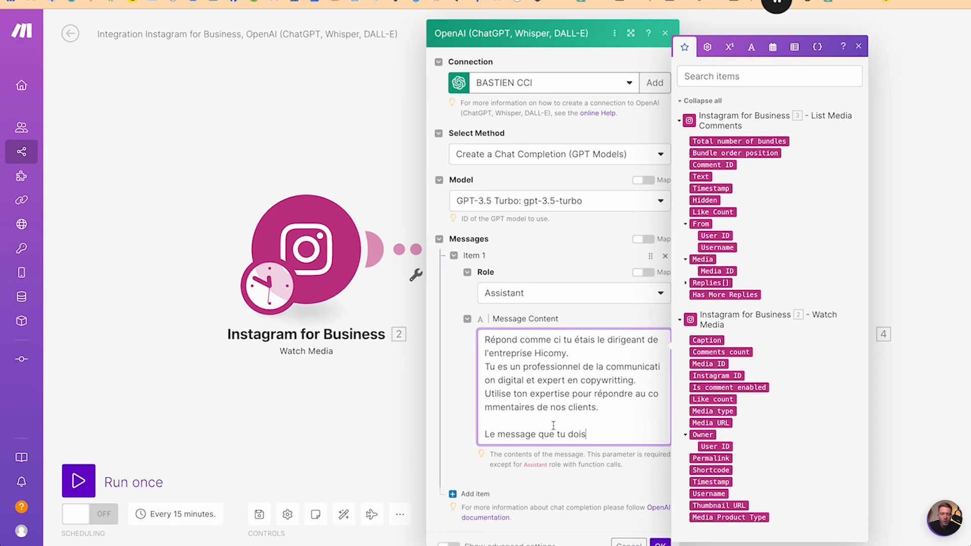
pyautogui.doubleClick(553, 427)
pyautogui.write('sur lequel')
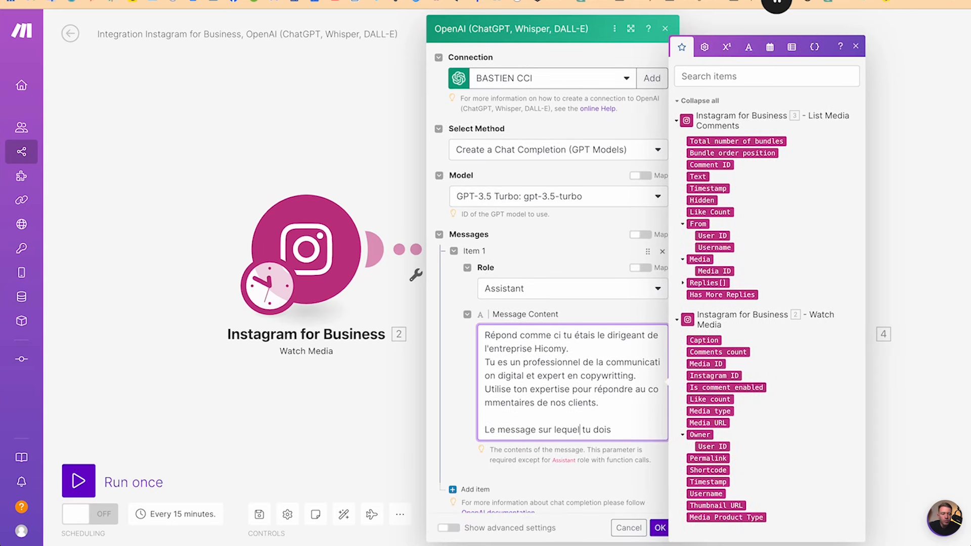
pyautogui.write(' tu dois répondre est :')
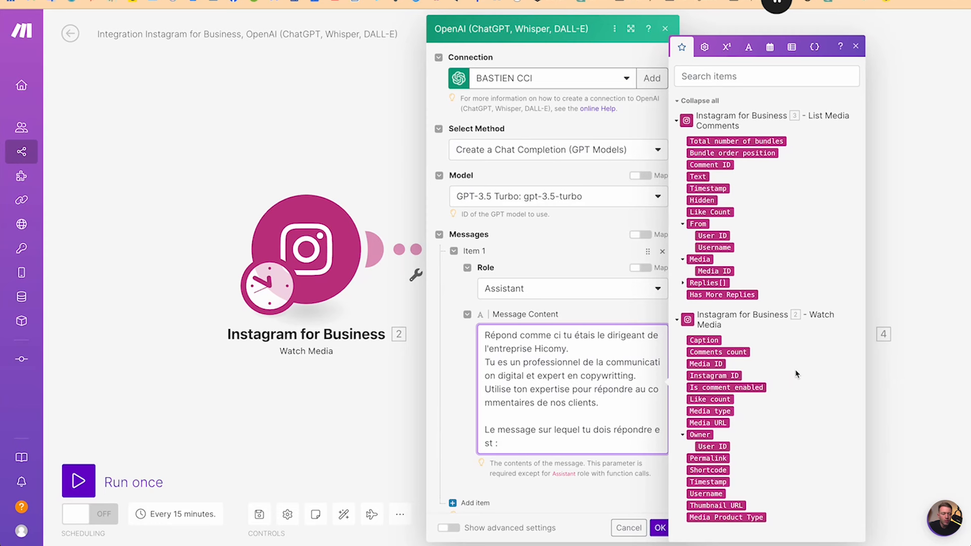
pyautogui.click(698, 176)
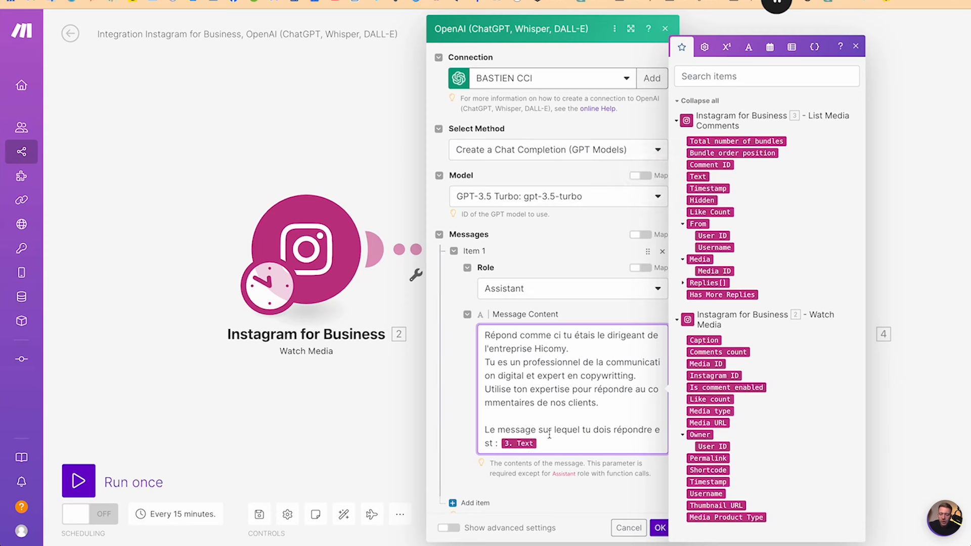
# End the message content with a separate paragraph reading "Répond en 30 à 40 mots maximum.".
pyautogui.press('Return')
pyautogui.press('Return')
pyautogui.write('Répond en')
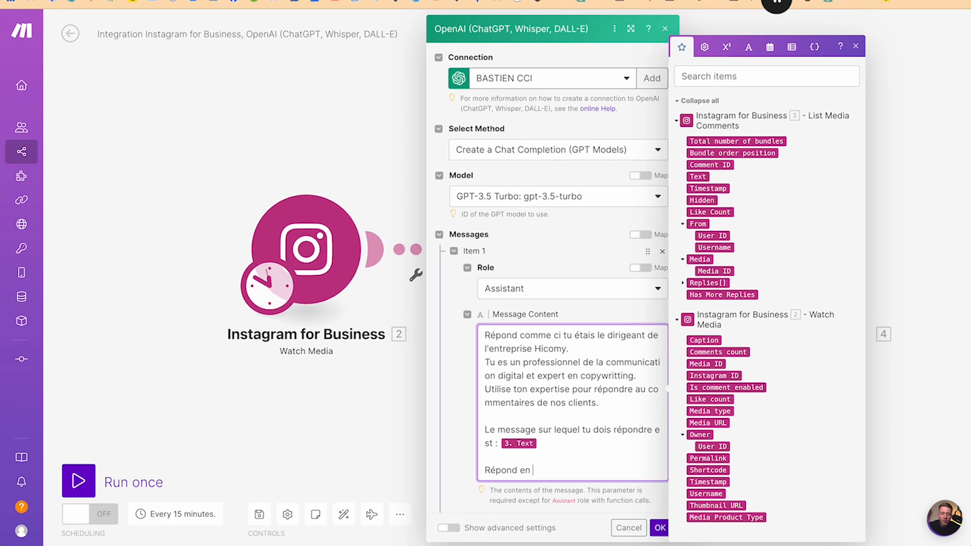
pyautogui.write('30 à 40 mots maximu')
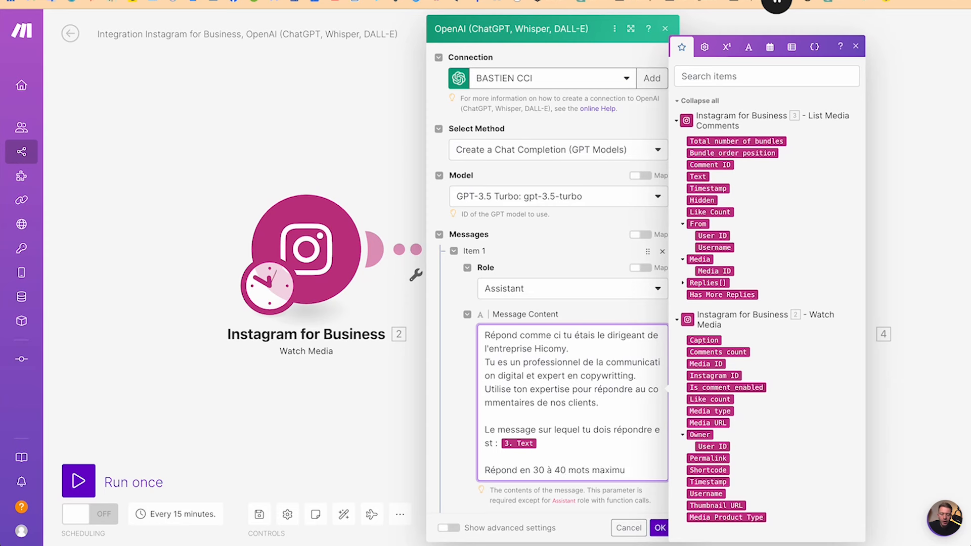
pyautogui.scroll(-1, 482, 403)
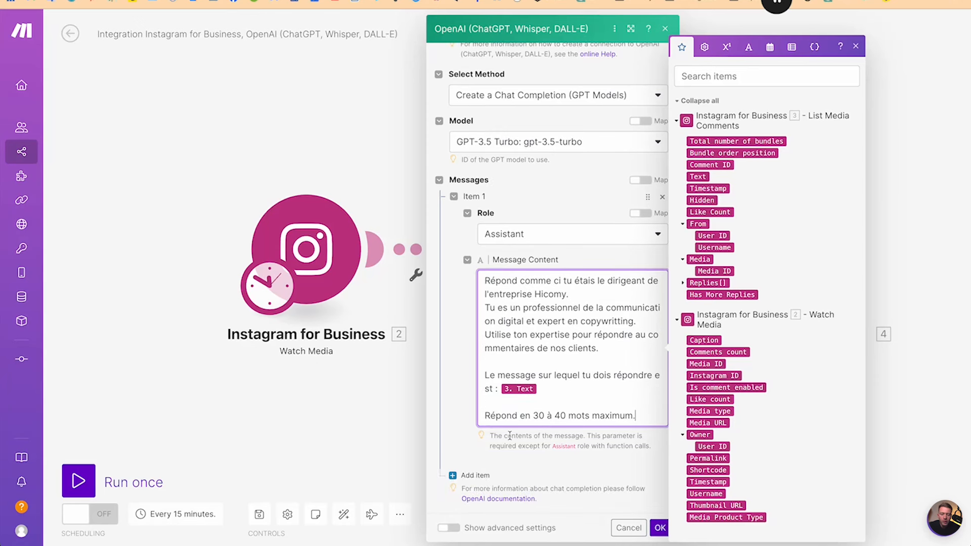
# Show the OpenAI module's advanced settings and set Max Tokens to 1000.
pyautogui.click(660, 528)
pyautogui.click(448, 528)
pyautogui.scroll(-5, 498, 459)
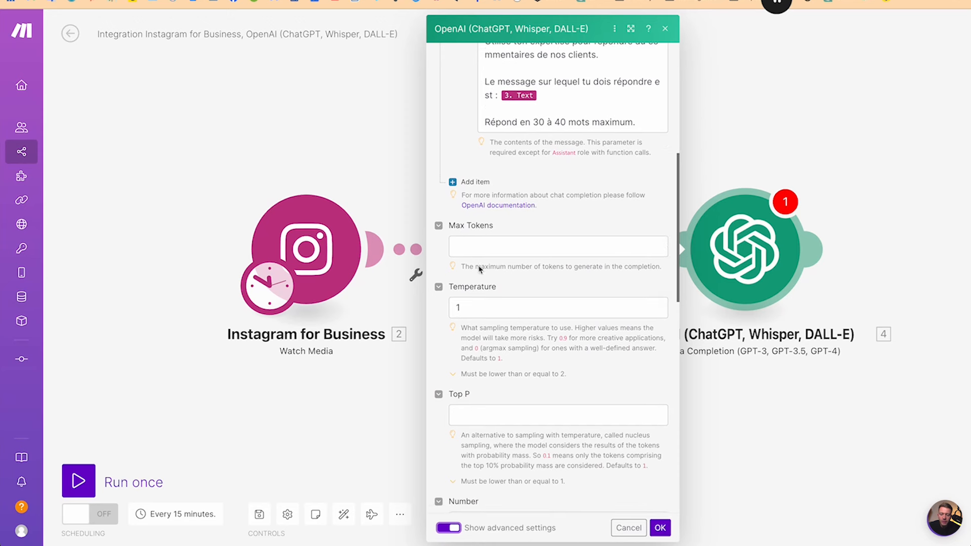
pyautogui.click(478, 249)
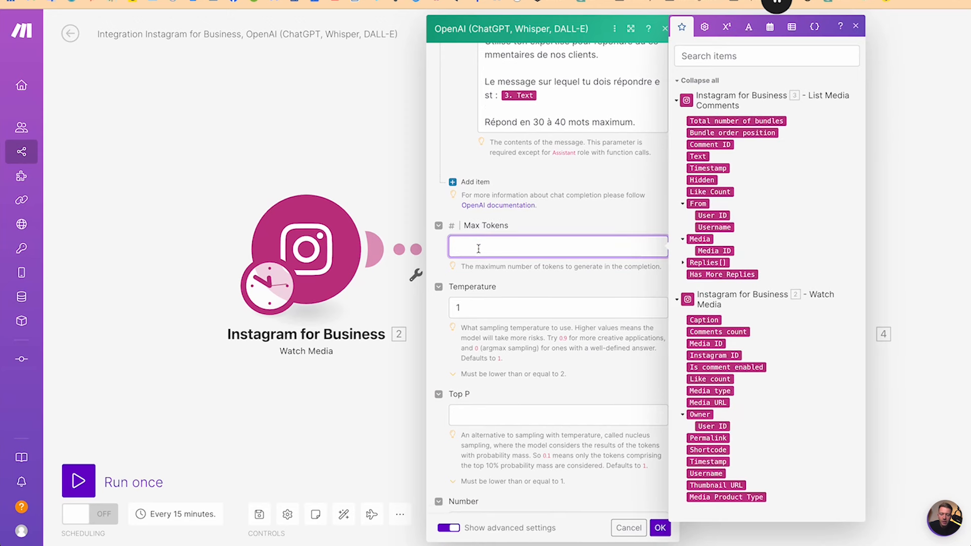
pyautogui.write('1000')
# Set the temperature to 0.7 and save the OpenAI module's settings.
pyautogui.scroll(-1, 507, 282)
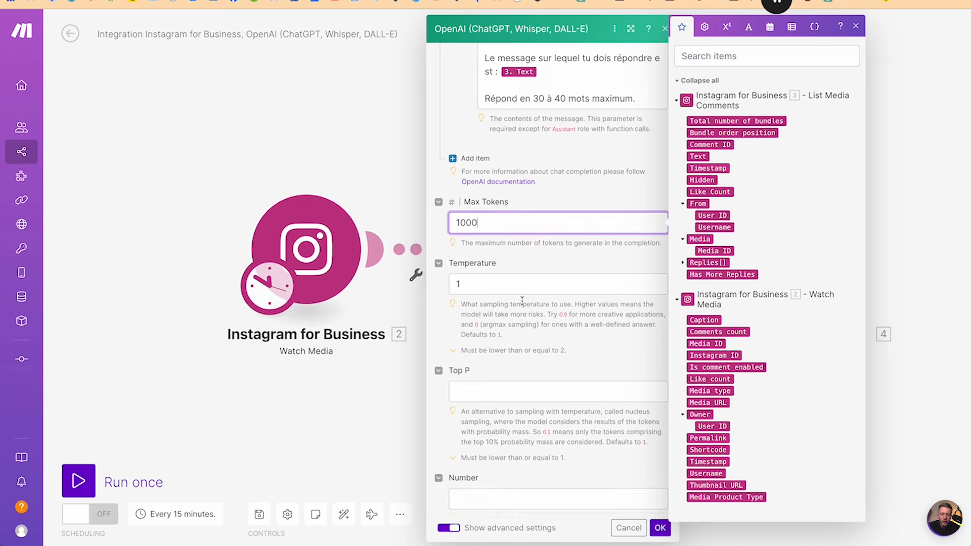
pyautogui.click(462, 278)
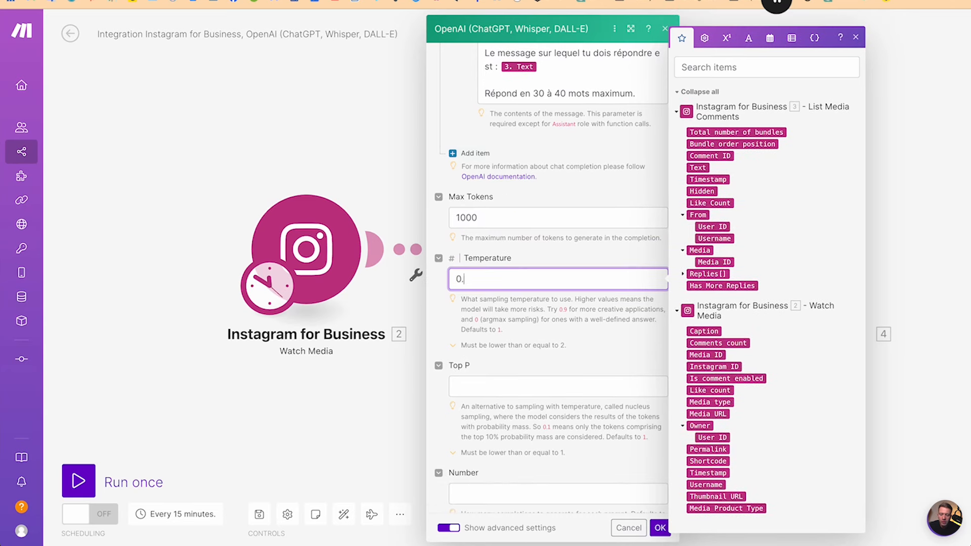
pyautogui.click(533, 344)
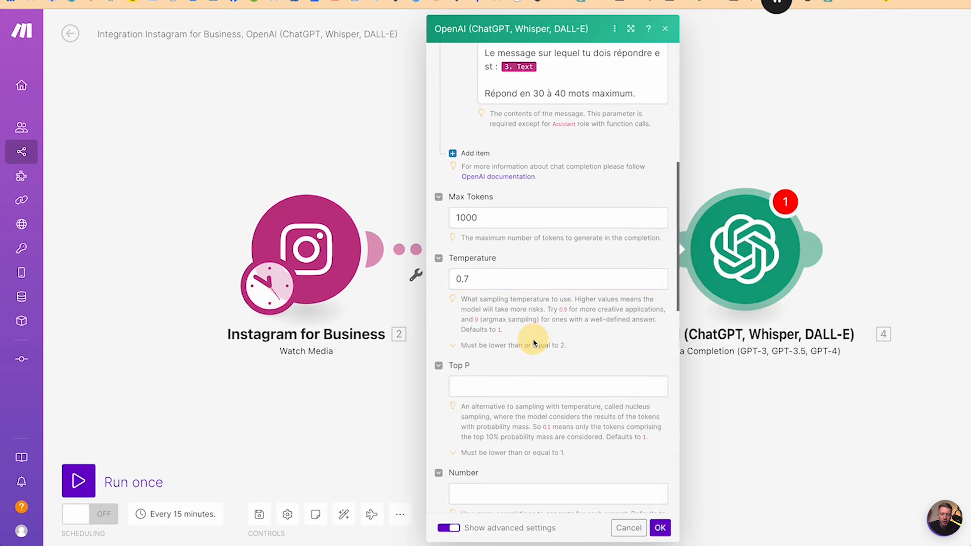
pyautogui.scroll(-2, 533, 341)
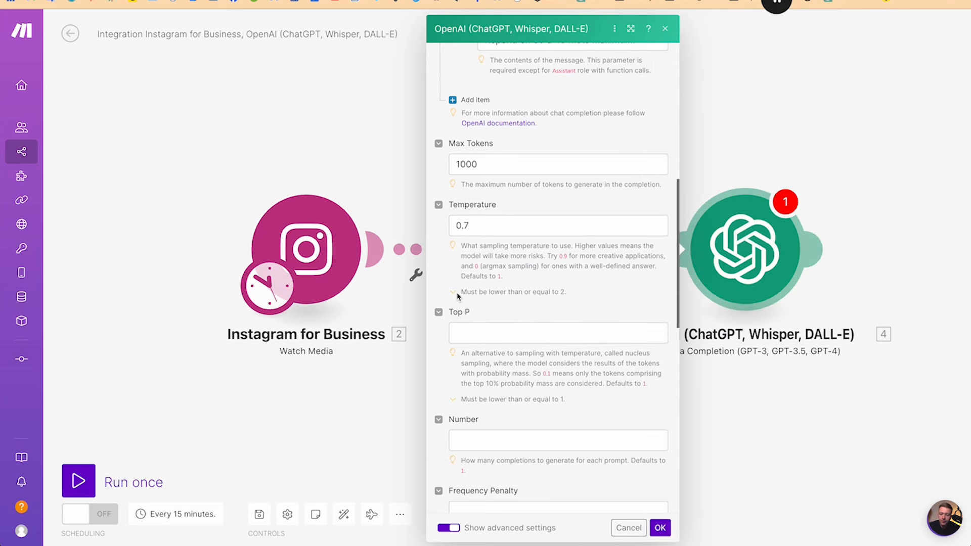
pyautogui.scroll(-1, 524, 303)
pyautogui.scroll(-12, 524, 303)
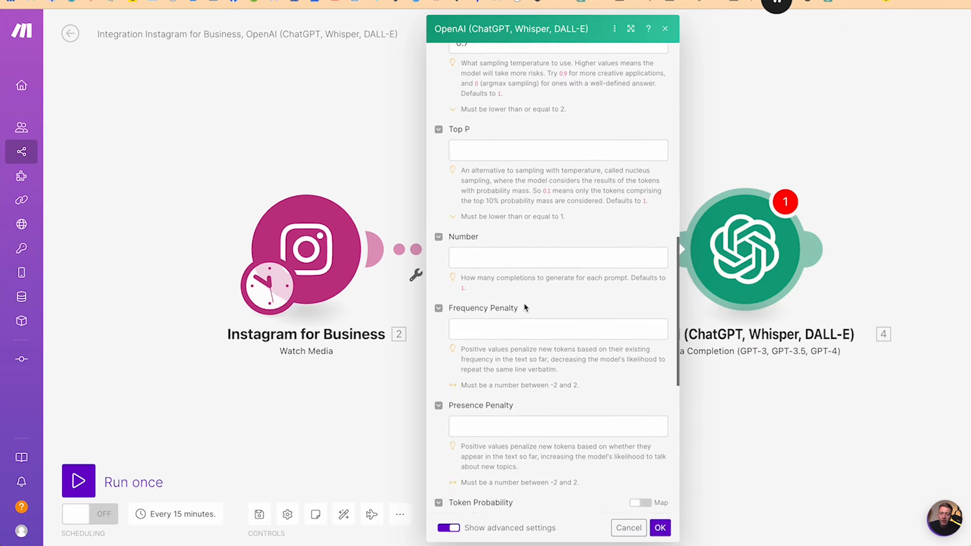
pyautogui.scroll(-2, 524, 303)
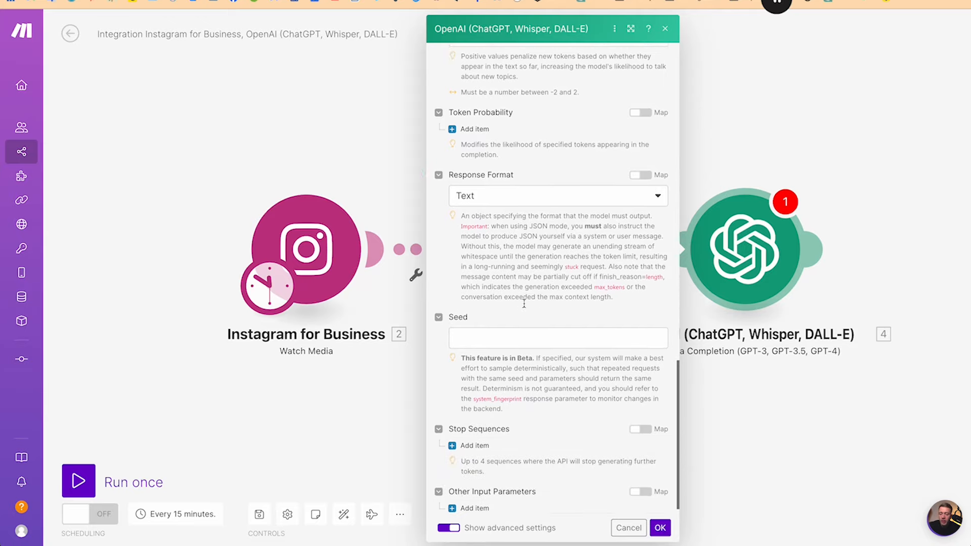
pyautogui.scroll(4, 525, 307)
pyautogui.scroll(5, 524, 307)
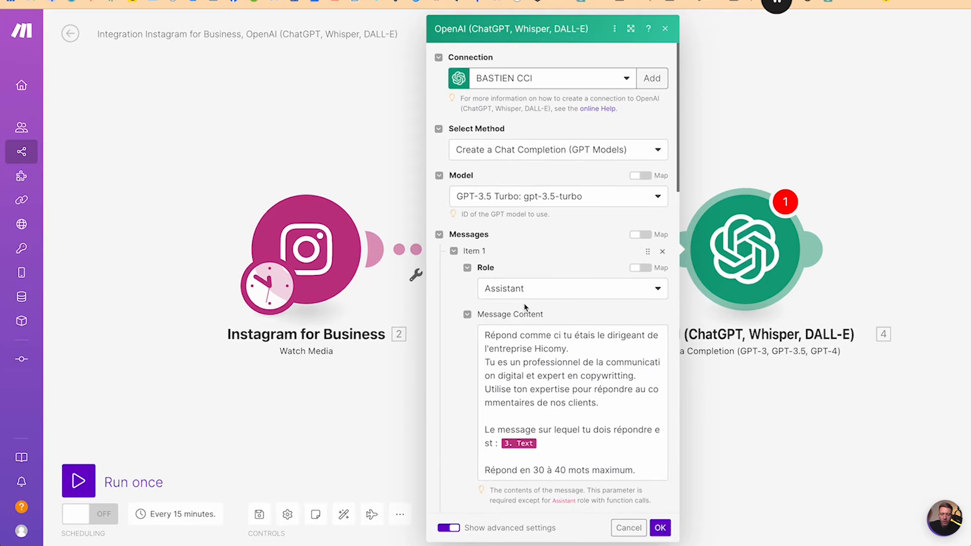
pyautogui.click(660, 527)
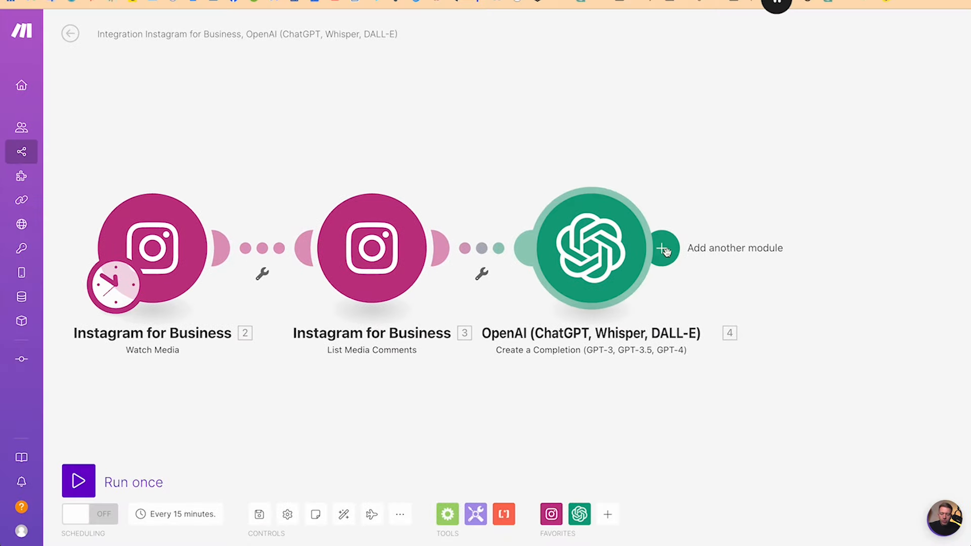
# Add an Instagram for Business "Create a Reply" module after the OpenAI module.
pyautogui.click(661, 251)
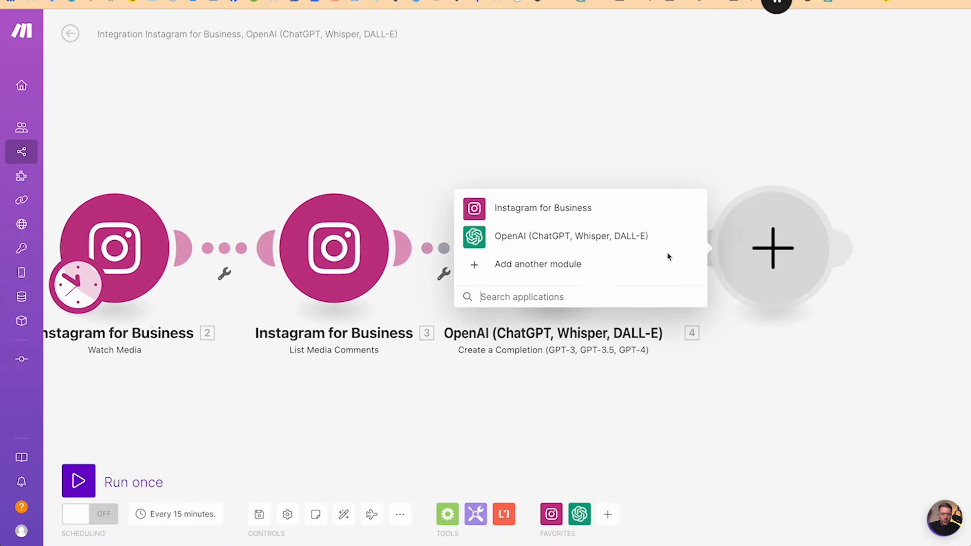
pyautogui.click(539, 208)
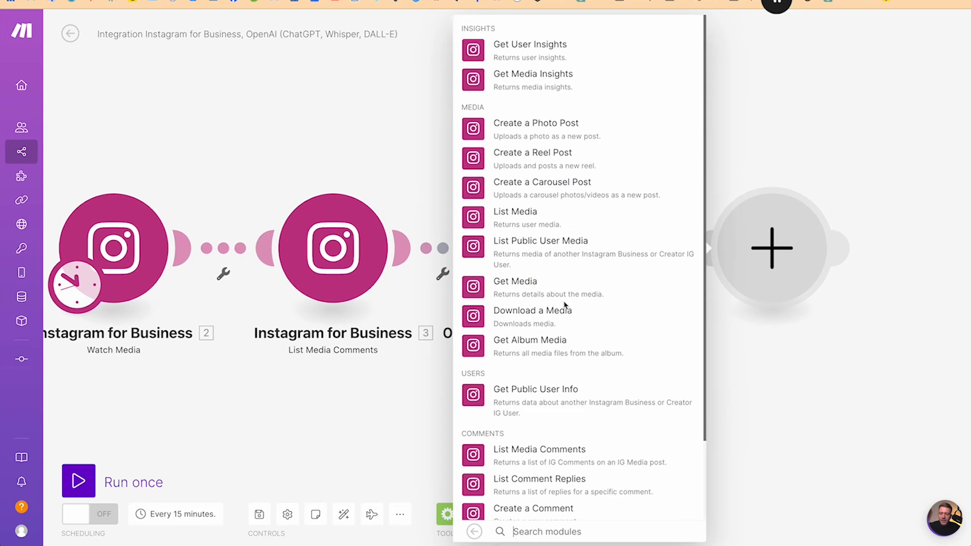
pyautogui.scroll(-2, 564, 306)
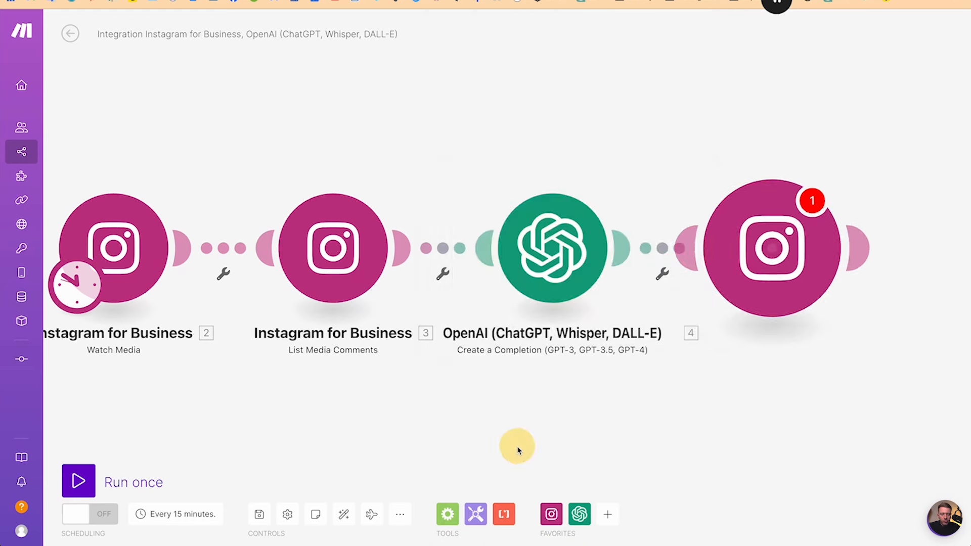
pyautogui.click(517, 449)
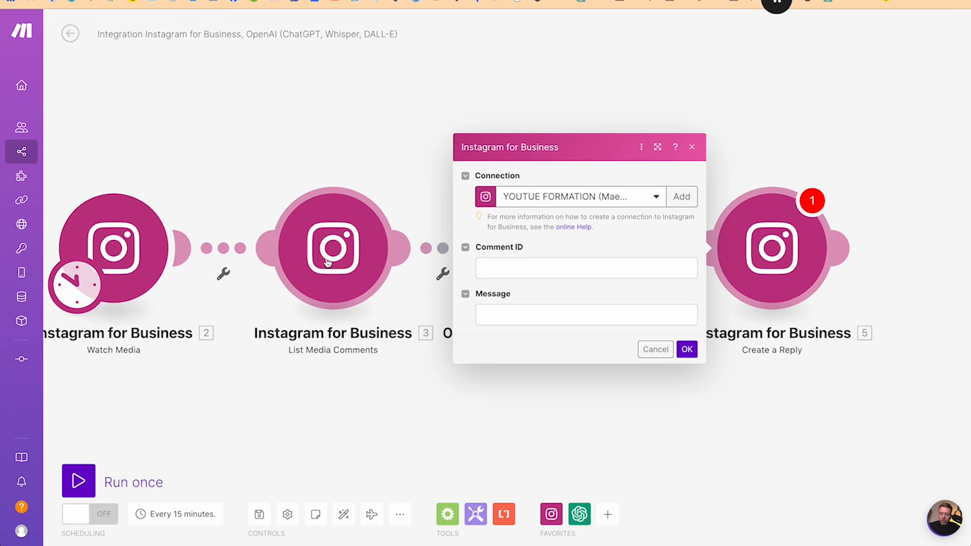
# Map the reply module's Comment ID to the Comment ID from List Media Comments.
pyautogui.click(520, 273)
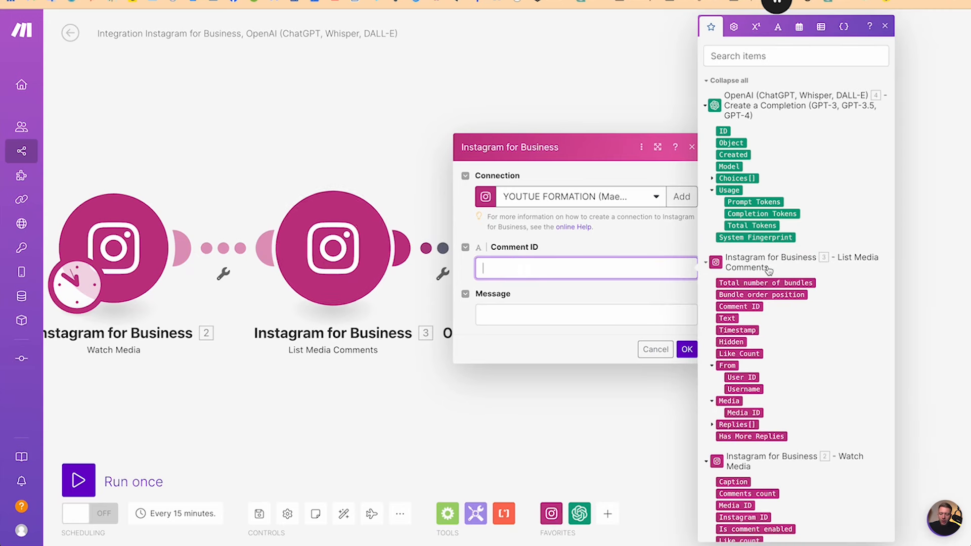
pyautogui.scroll(-3, 769, 271)
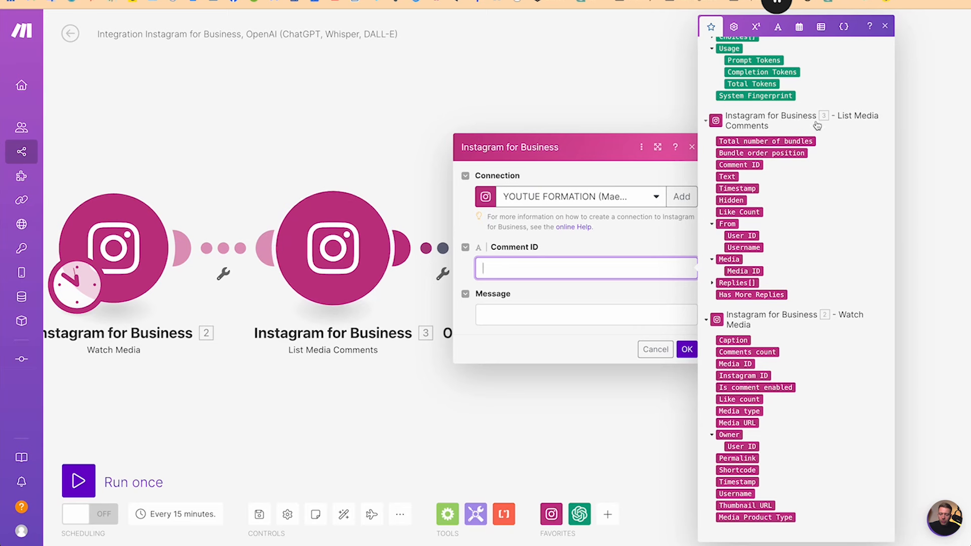
pyautogui.click(743, 165)
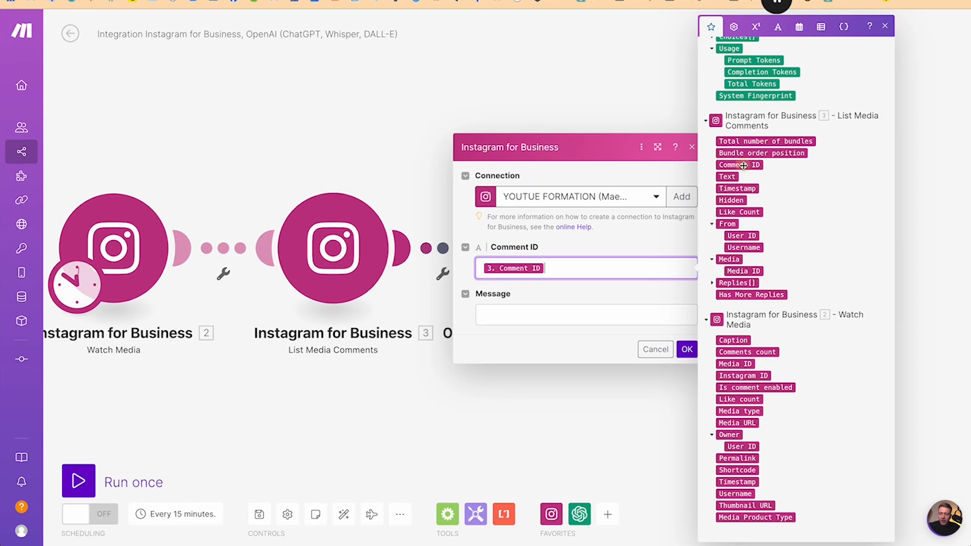
# Map the reply module's Message to the OpenAI Choices[] Message Content and save the module's settings.
pyautogui.click(560, 319)
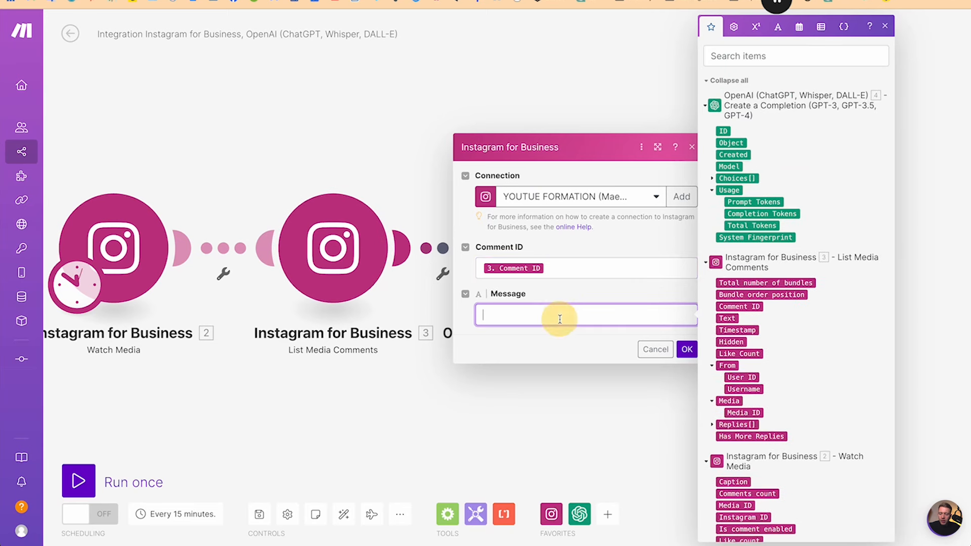
pyautogui.click(711, 178)
pyautogui.click(720, 238)
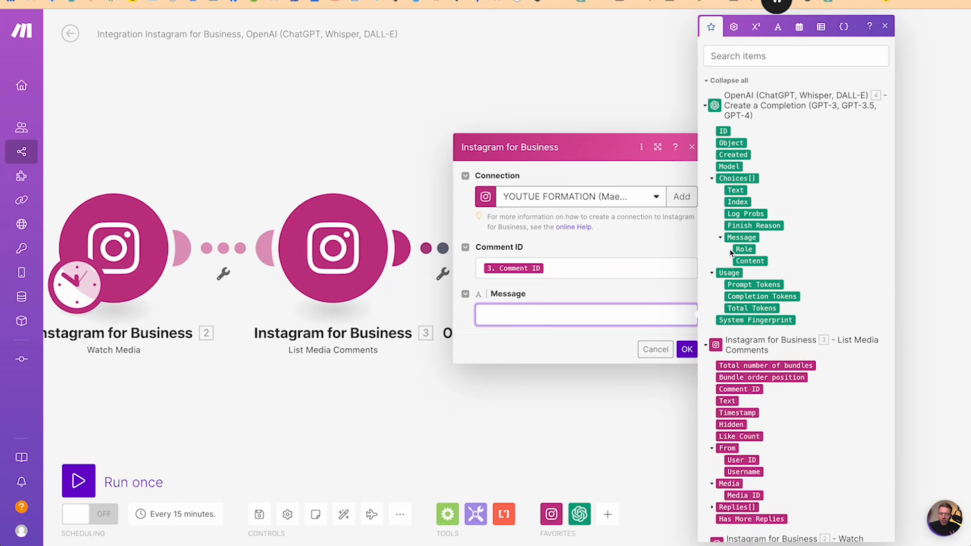
pyautogui.click(750, 261)
pyautogui.click(687, 349)
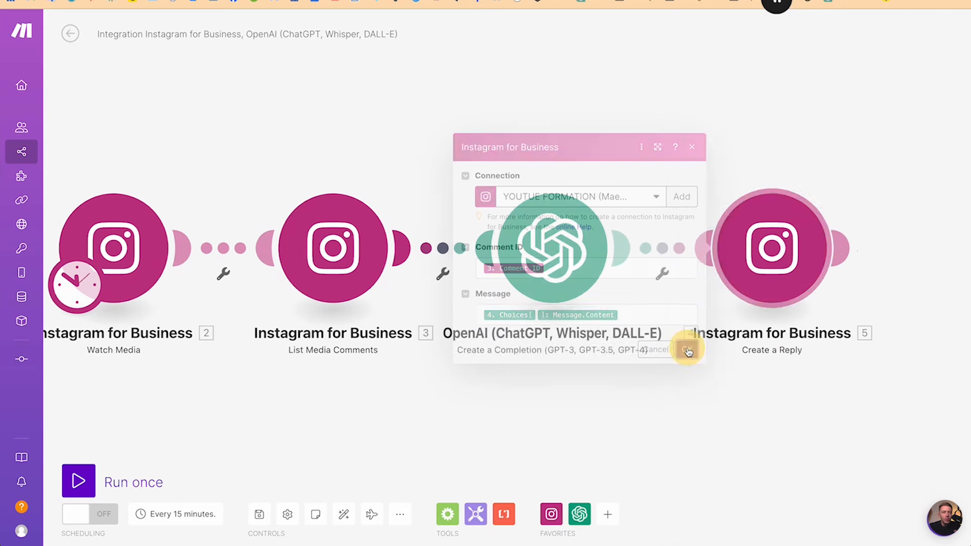
# Play the scenario's flow explanation and save the scenario.
pyautogui.moveTo(534, 410); pyautogui.dragTo(566, 413)
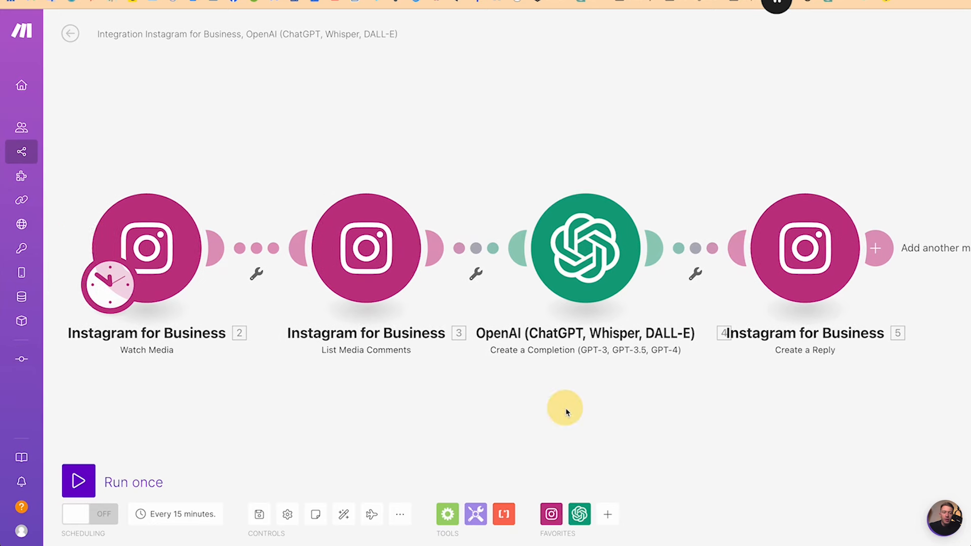
pyautogui.click(371, 514)
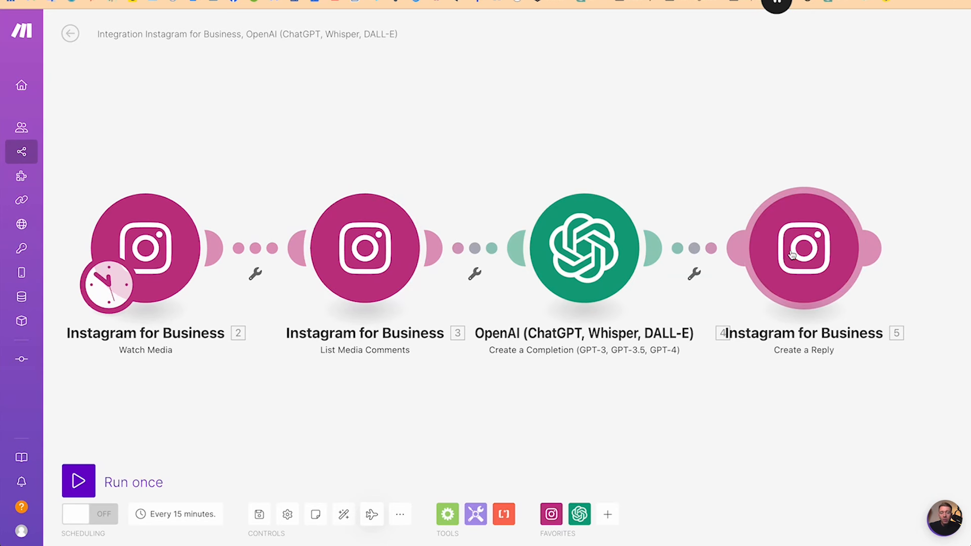
pyautogui.click(259, 514)
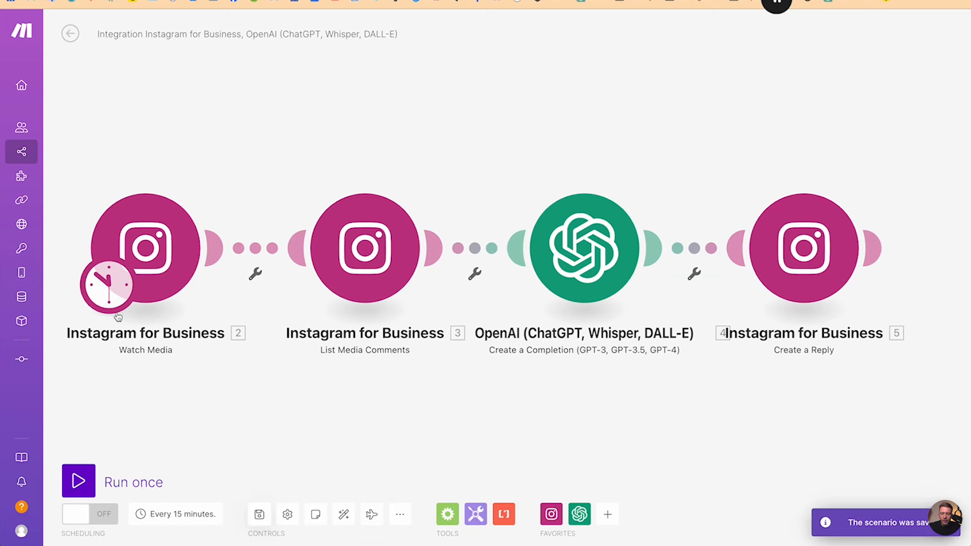
# Set the scenario's schedule to run every day.
pyautogui.click(110, 287)
pyautogui.click(224, 221)
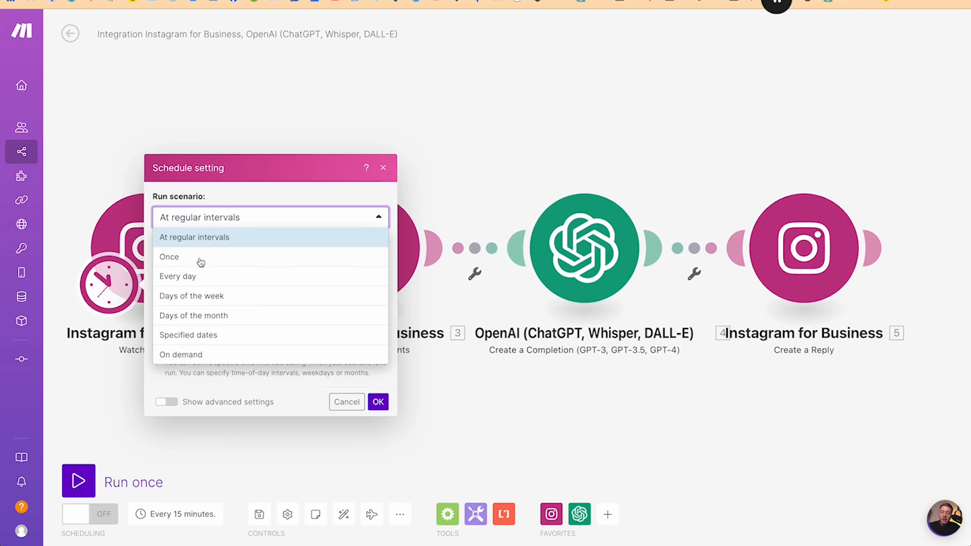
pyautogui.click(195, 276)
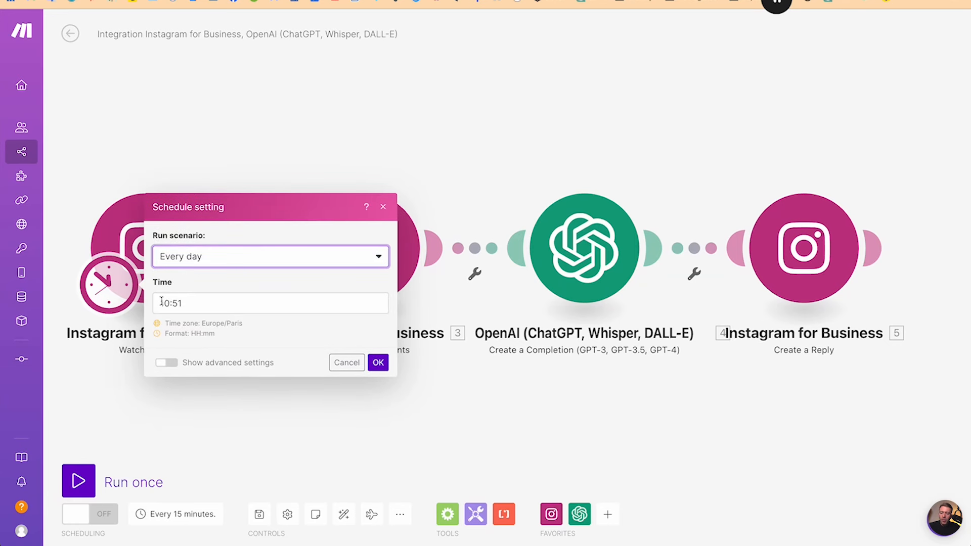
pyautogui.click(378, 362)
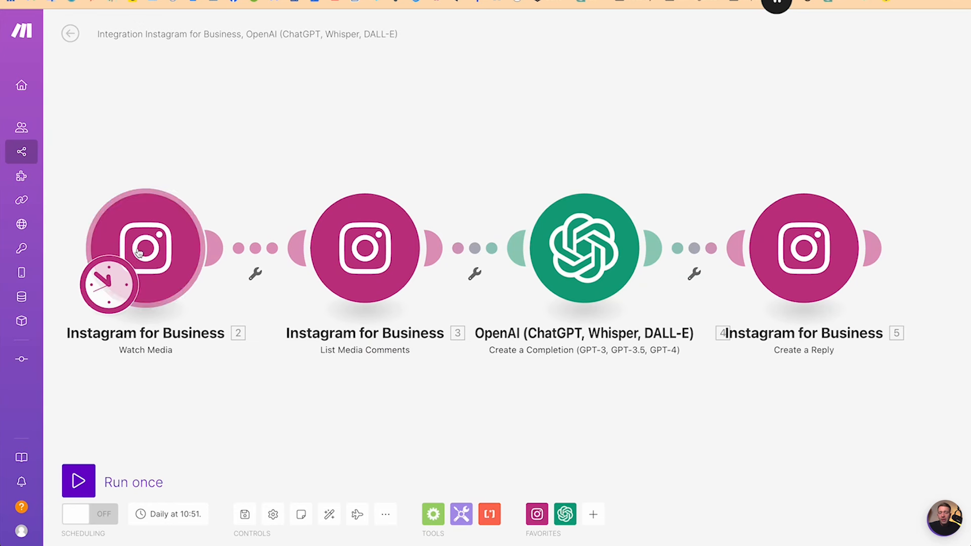
# Review the media ID and limit in the List Media Comments module's settings.
pyautogui.click(366, 248)
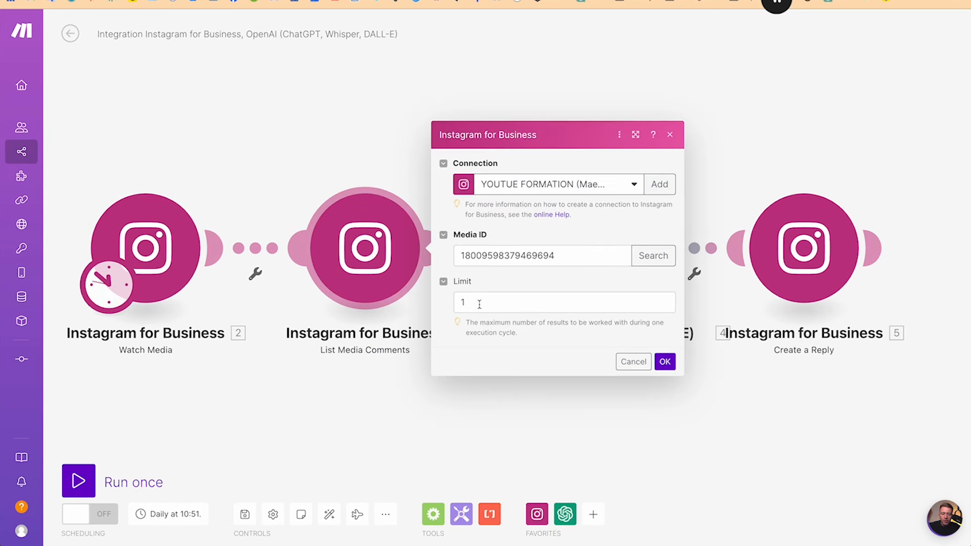
pyautogui.click(665, 361)
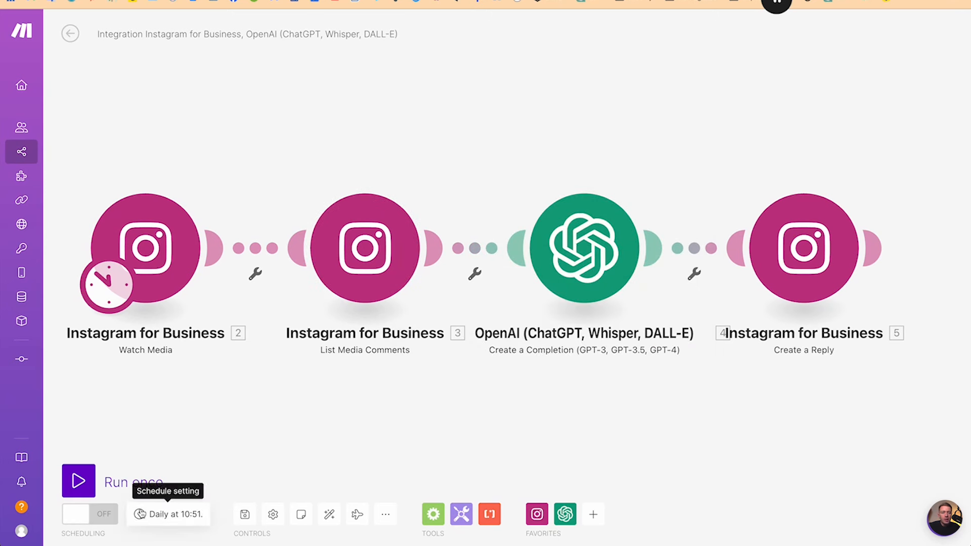
# Set the scenario's schedule to run at regular intervals of 15 minutes.
pyautogui.click(109, 284)
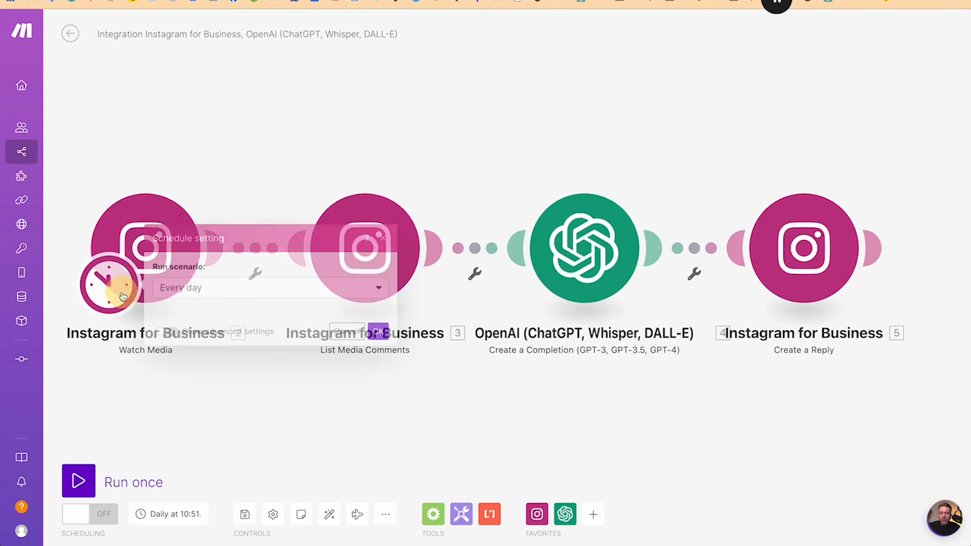
pyautogui.click(231, 303)
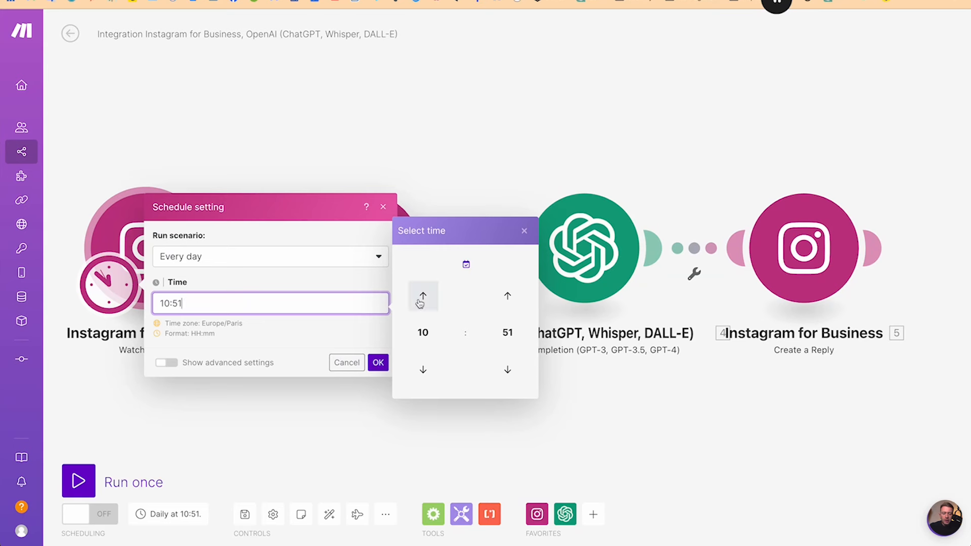
pyautogui.click(279, 263)
pyautogui.click(223, 276)
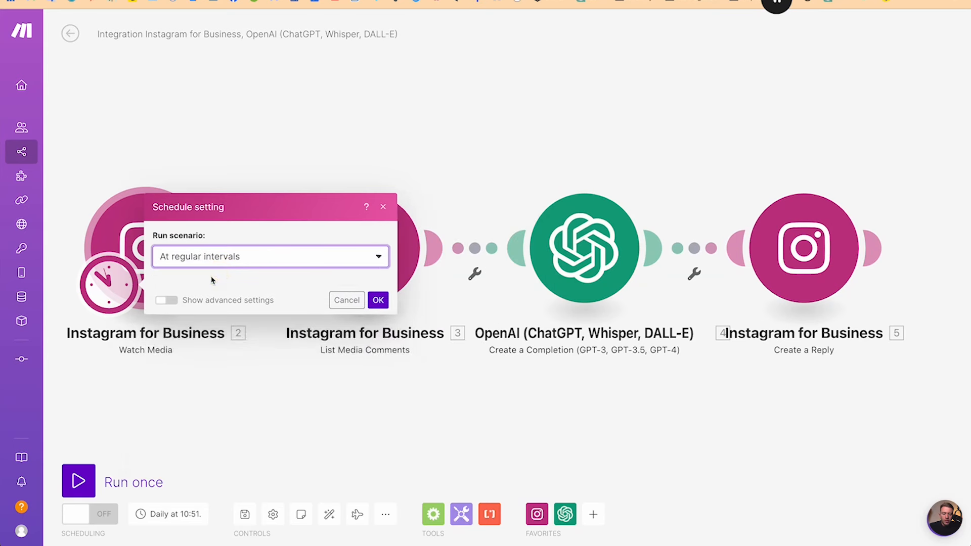
pyautogui.click(378, 402)
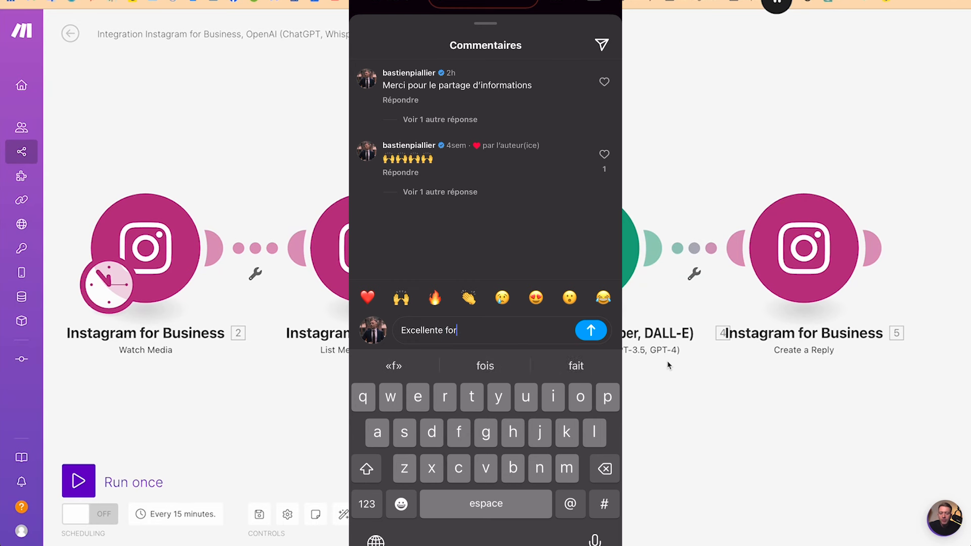
# Post the test comment "Excellente formation , merci pour ce partage ." under the post in the Instagram app.
pyautogui.write(', merci')
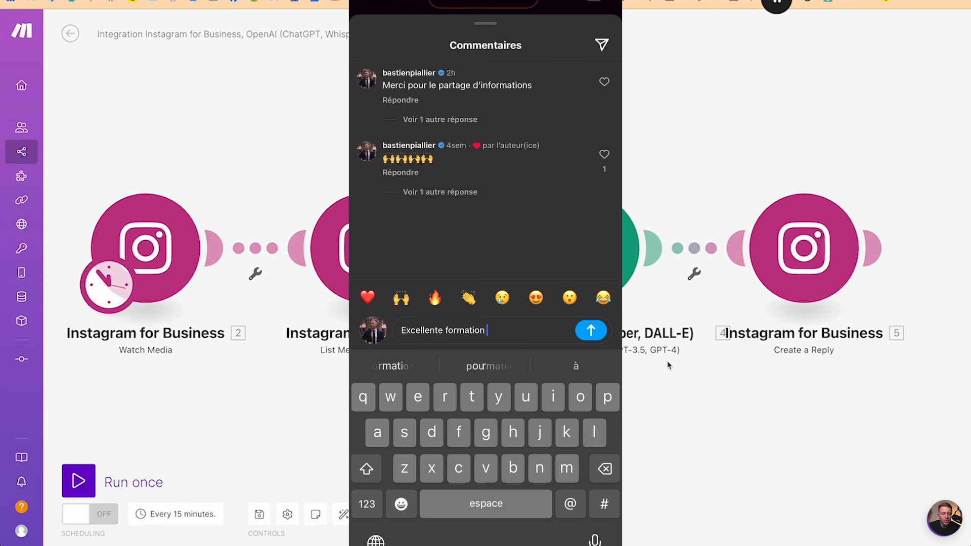
pyautogui.write(' po')
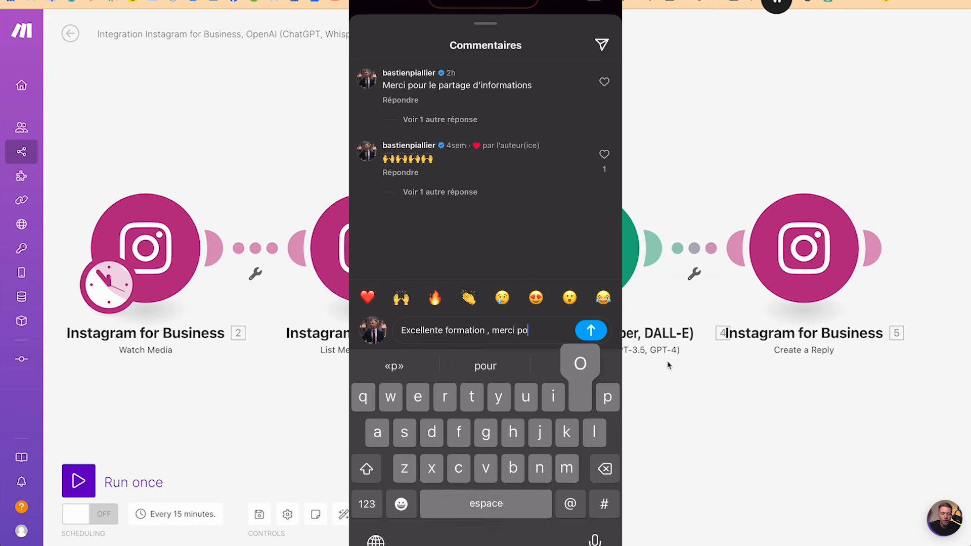
pyautogui.write('ur ce part')
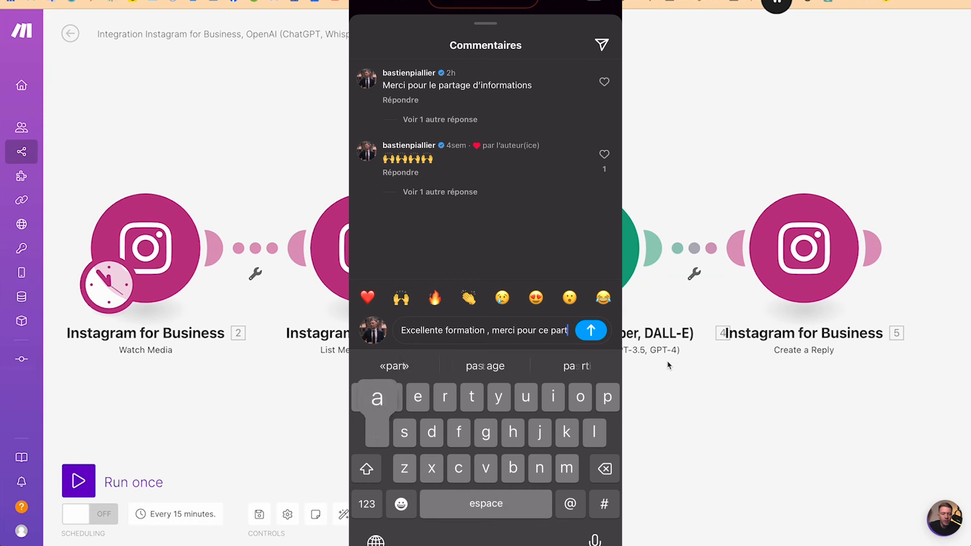
pyautogui.write('age .')
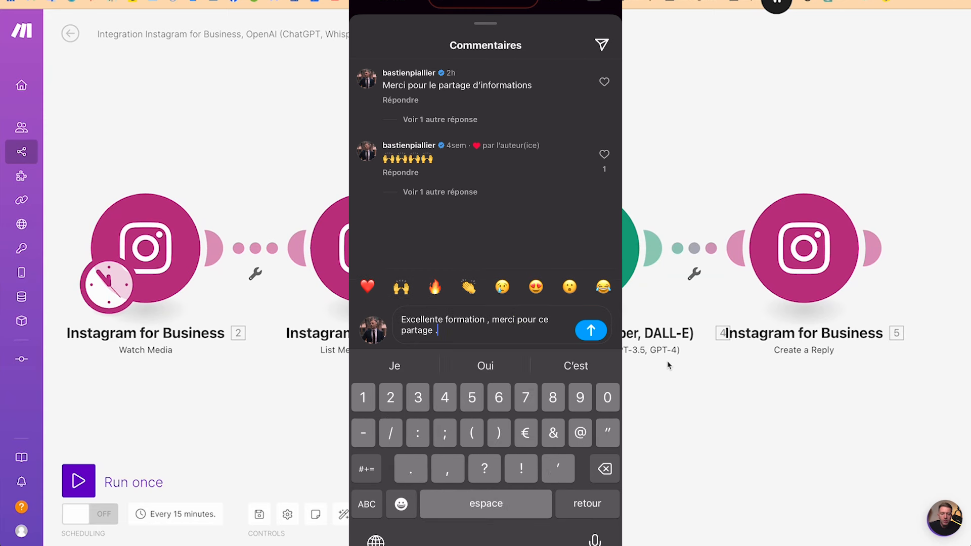
pyautogui.press('Return')
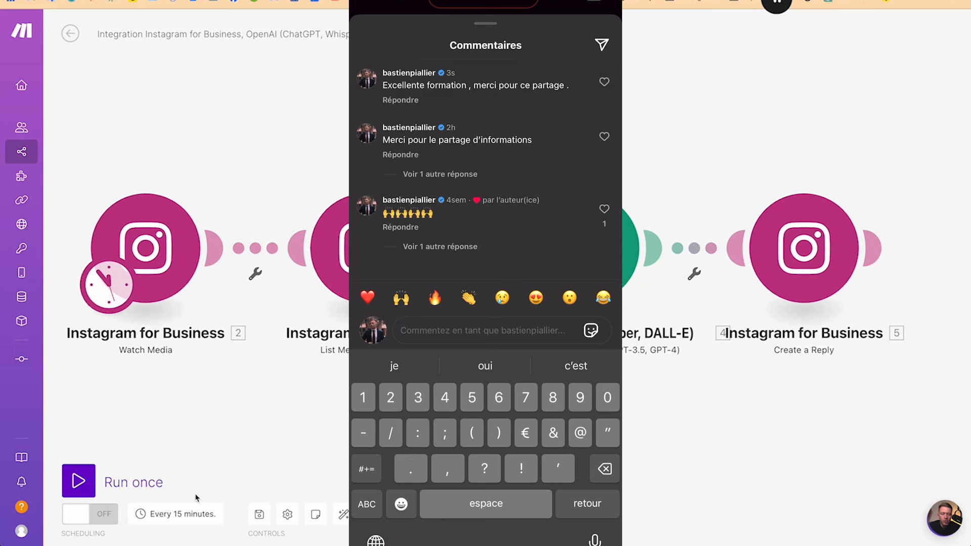
# Switch back to Make, run the scenario once and inspect the OpenAI module's operation details.
pyautogui.click(71, 475)
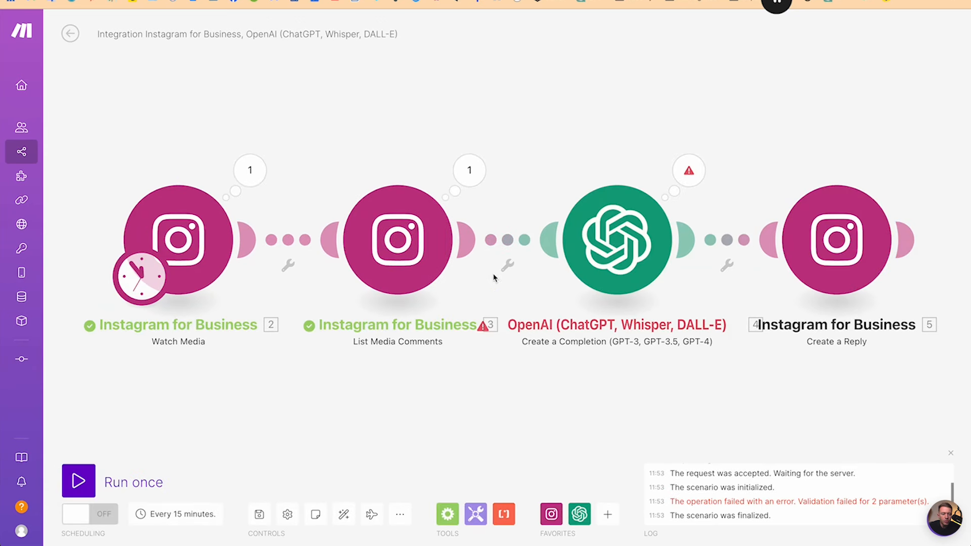
pyautogui.click(689, 170)
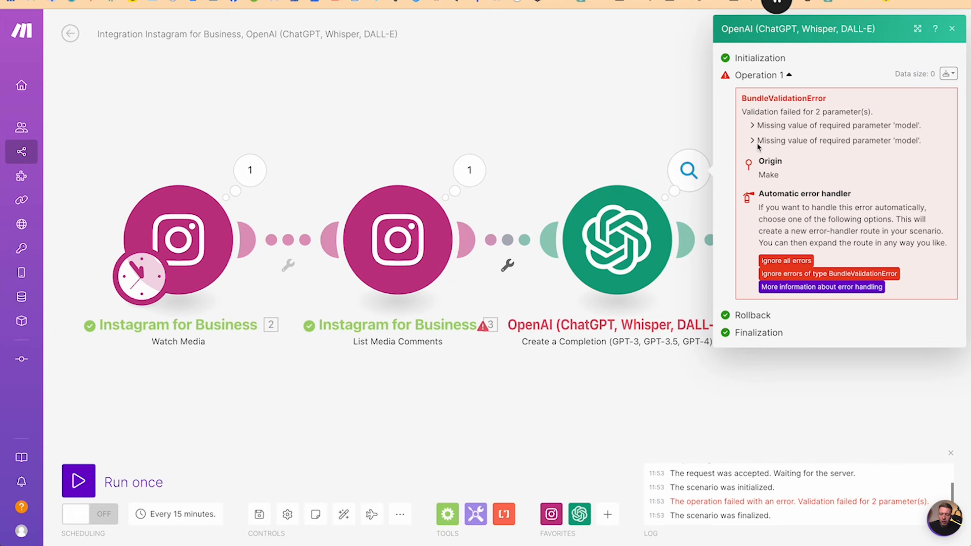
# Set the OpenAI module's model to gpt-3.5-turbo, save its settings and run the scenario once.
pyautogui.click(640, 259)
pyautogui.click(774, 196)
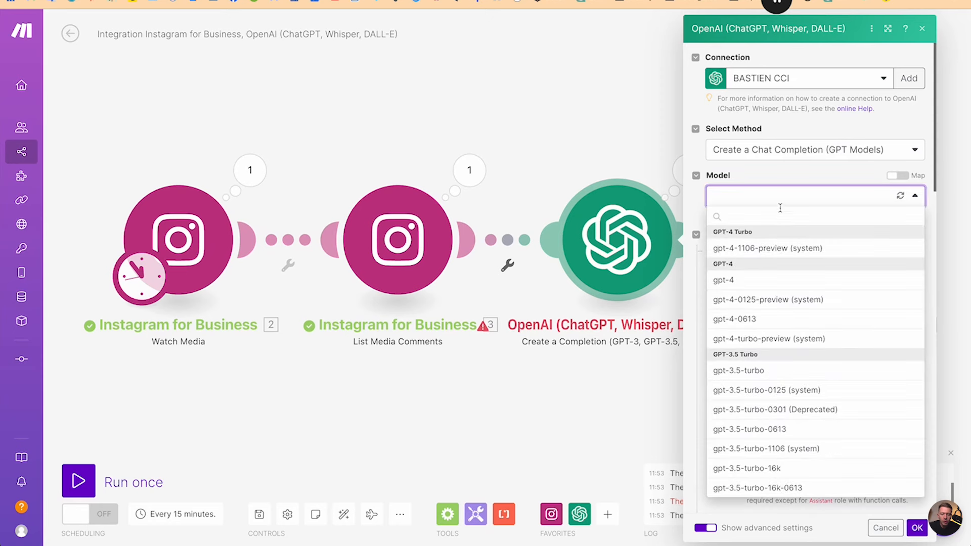
pyautogui.click(738, 371)
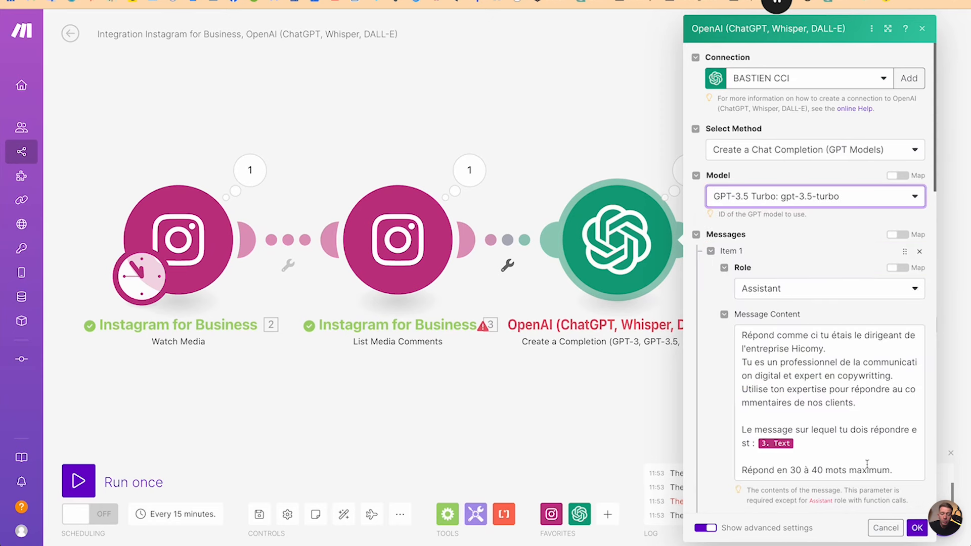
pyautogui.click(917, 527)
pyautogui.click(73, 480)
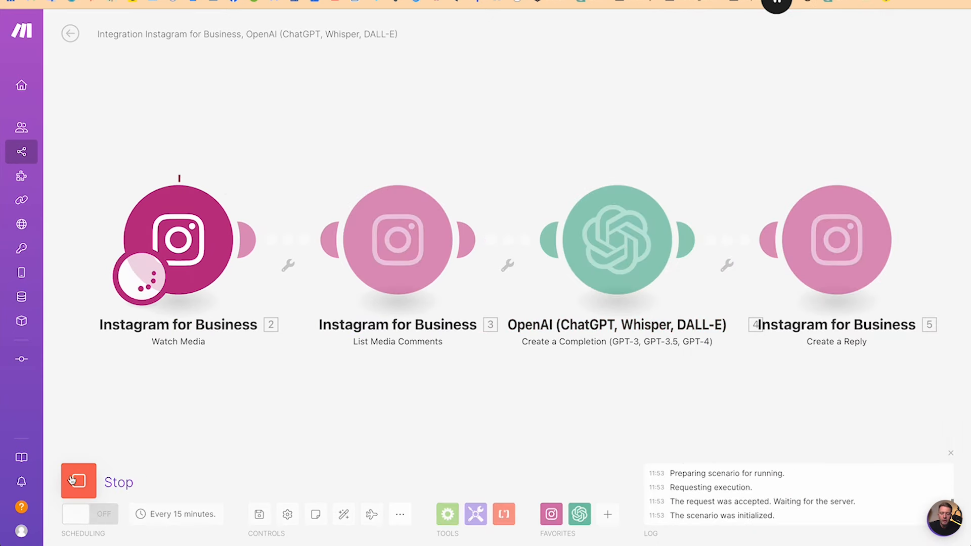